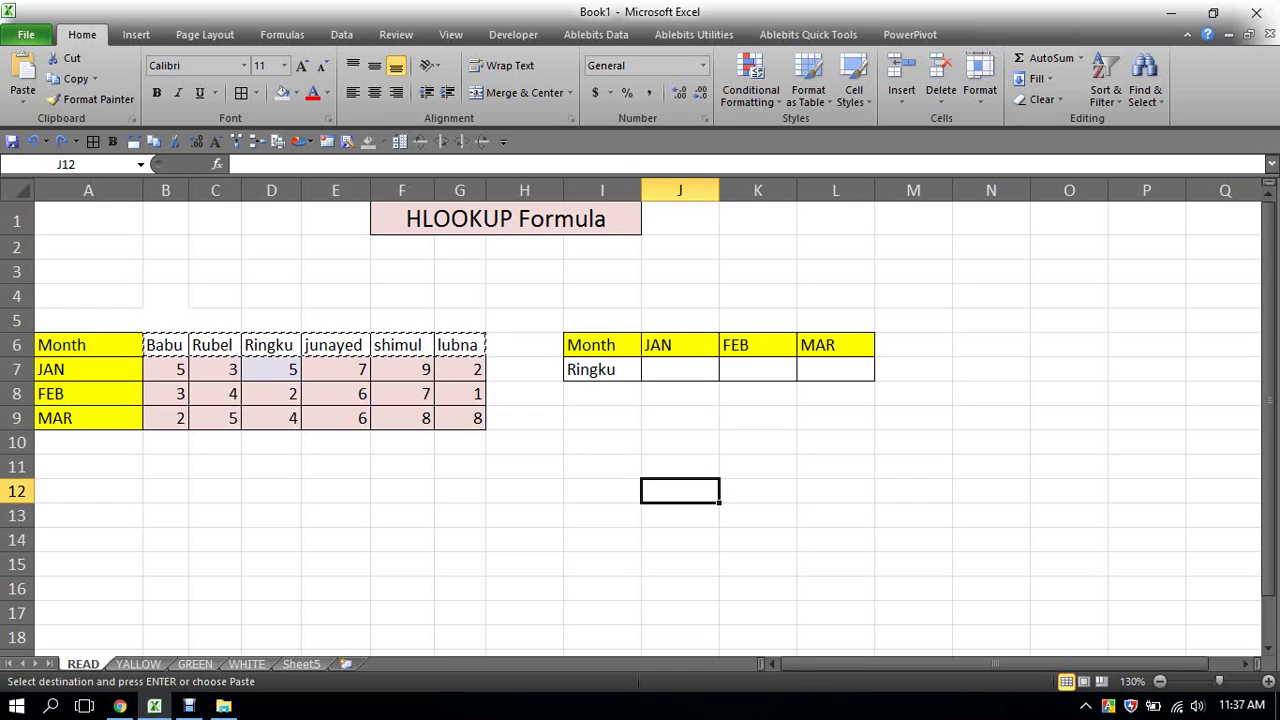
Review the month labels in A6:A9 and the JAN, FEB, MAR headers in J6:L6
{"action": "left_click", "coordinate": [88, 345]}
{"action": "key", "text": "Down"}
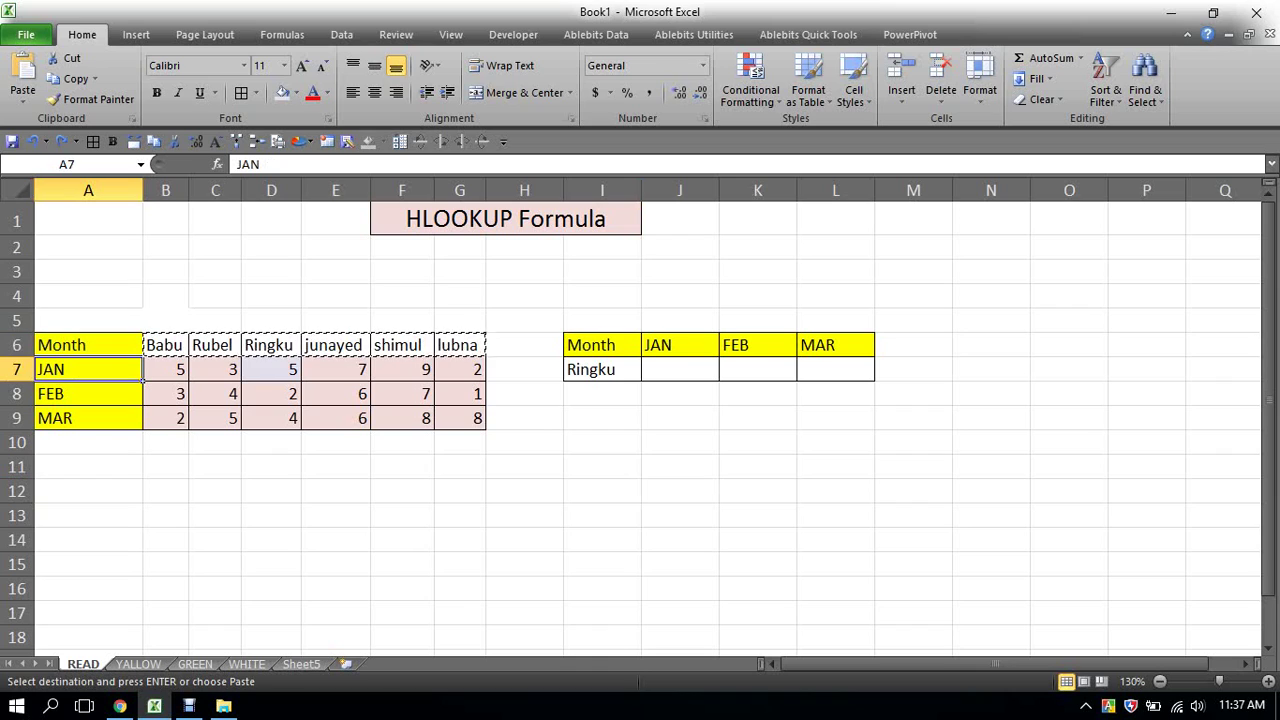
{"action": "left_click", "coordinate": [88, 418]}
{"action": "left_click", "coordinate": [601, 345]}
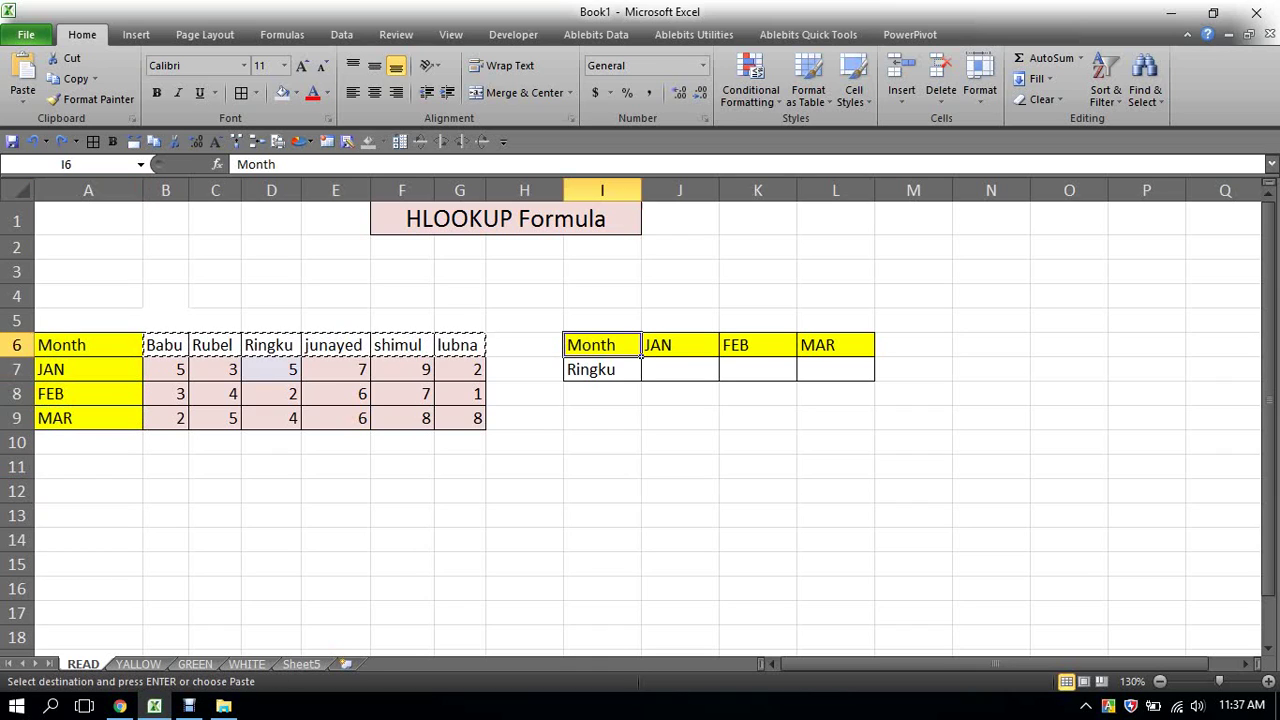
{"action": "left_click", "coordinate": [680, 345]}
{"action": "left_click", "coordinate": [757, 345]}
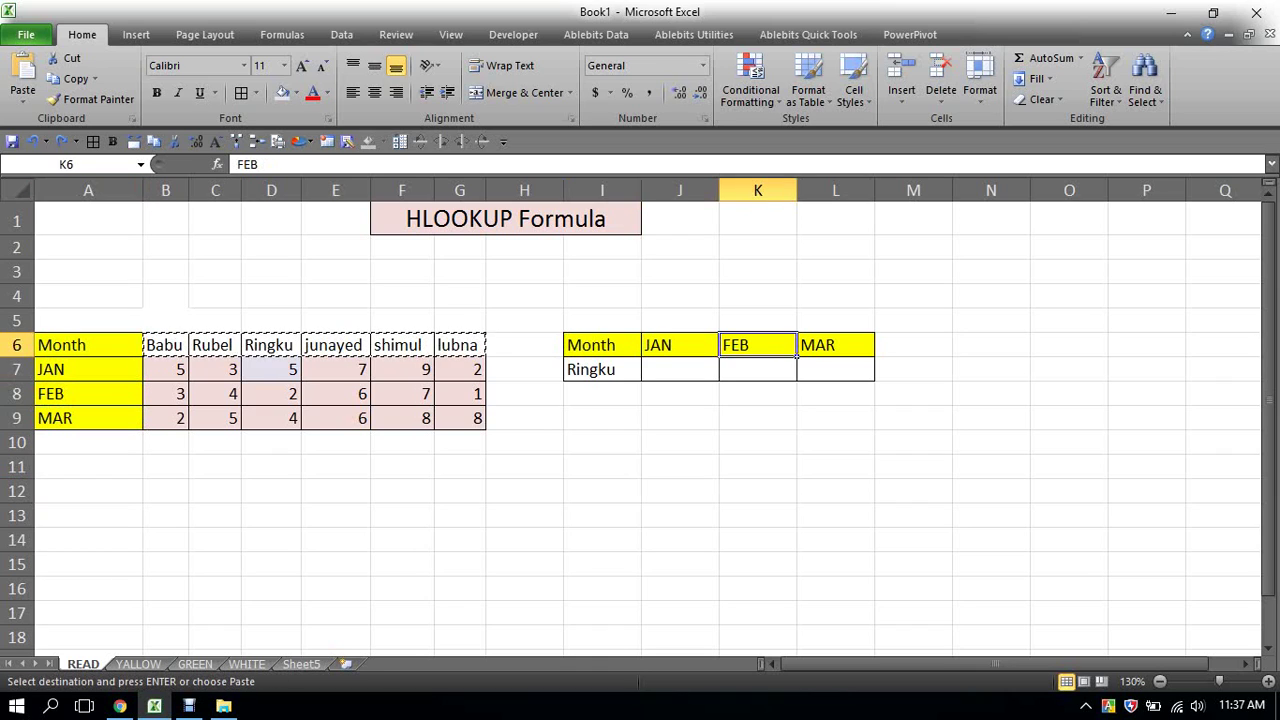
{"action": "left_click", "coordinate": [835, 345]}
{"action": "left_click", "coordinate": [680, 345]}
{"action": "left_click", "coordinate": [757, 345]}
{"action": "left_click", "coordinate": [835, 345]}
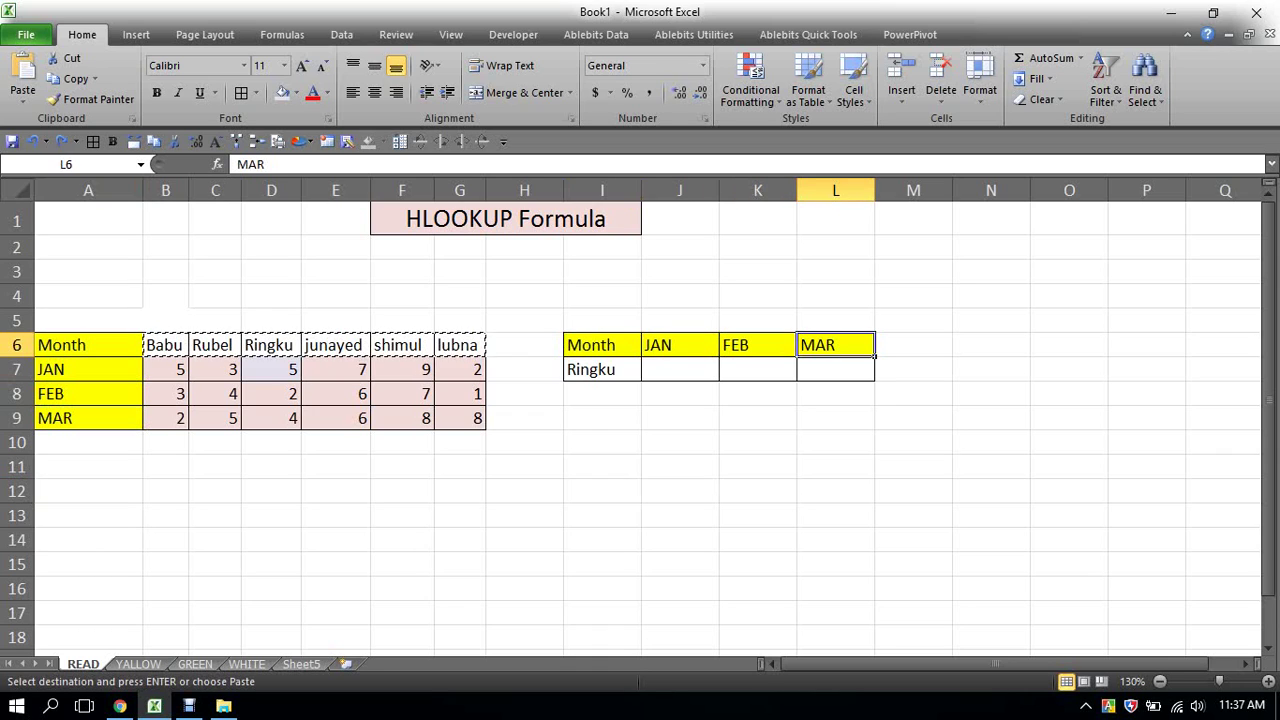
Check the name row B6:G6, the JAN–MAR labels and the FEB/MAR result headers
{"action": "left_click_drag", "start_coordinate": [165, 345], "coordinate": [459, 345]}
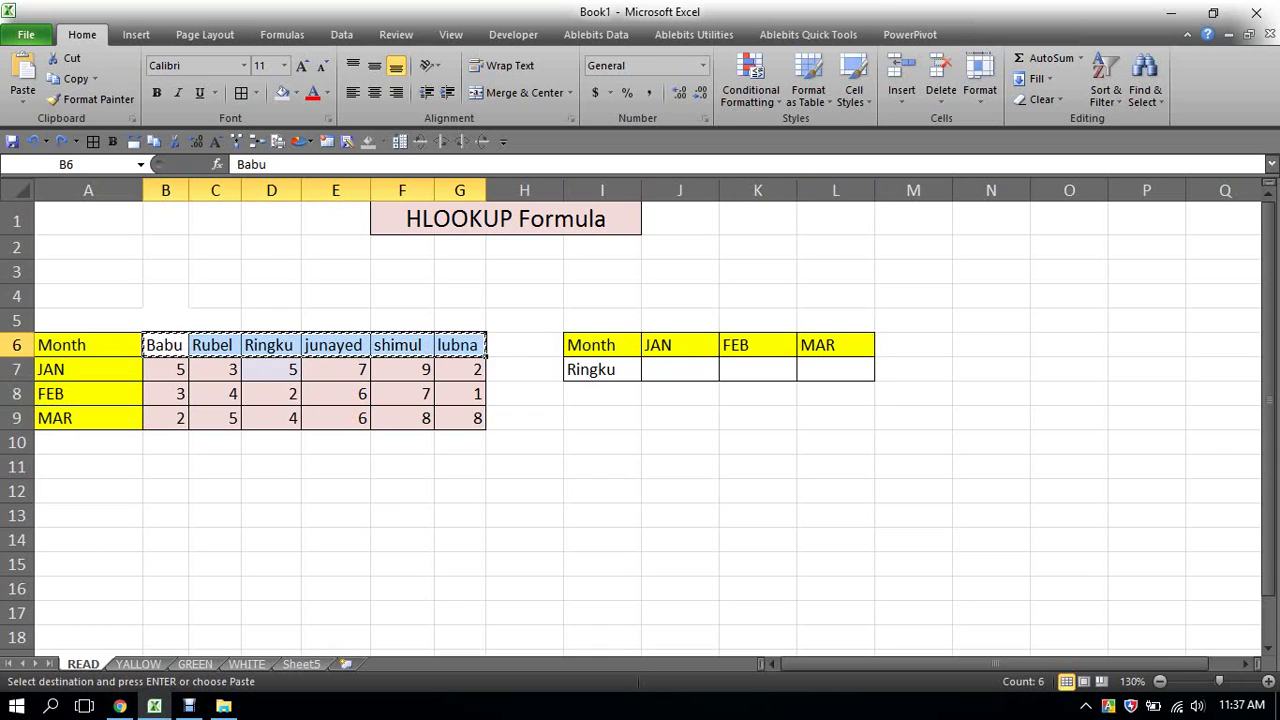
{"action": "left_click", "coordinate": [130, 369]}
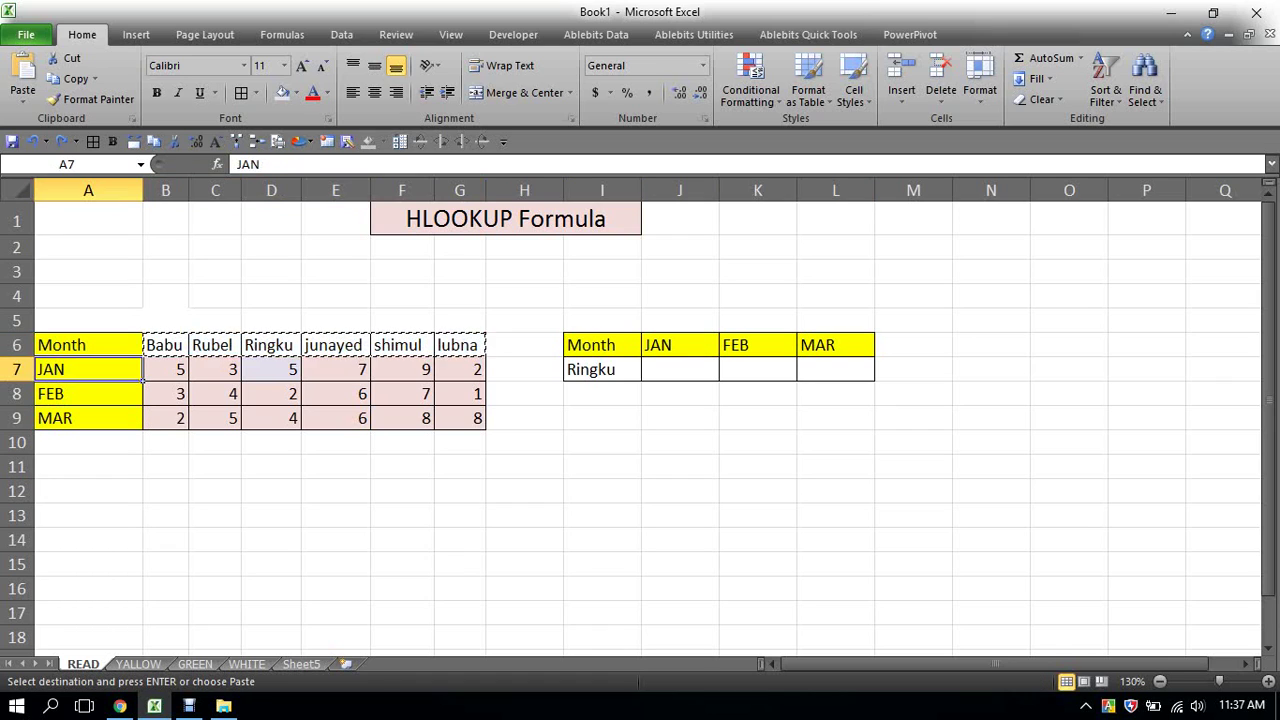
{"action": "left_click", "coordinate": [135, 394]}
{"action": "left_click", "coordinate": [88, 418]}
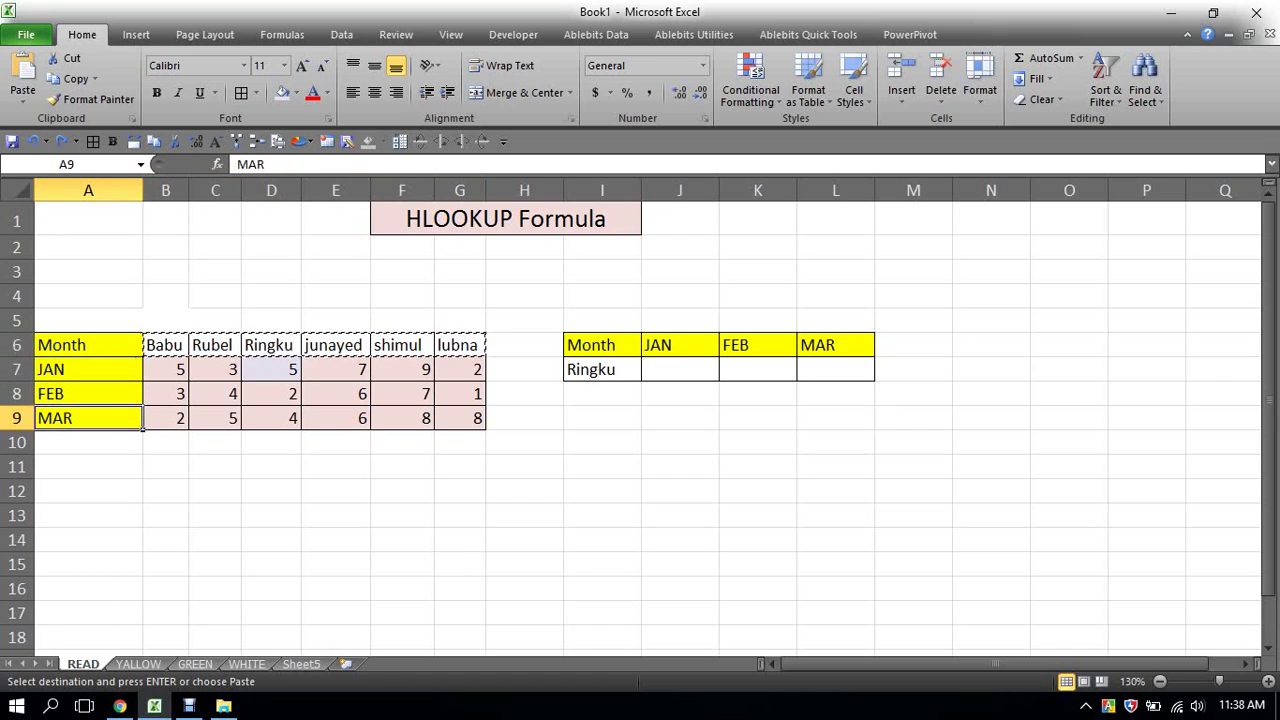
{"action": "left_click", "coordinate": [757, 345]}
{"action": "left_click", "coordinate": [835, 345]}
Enter =HLOOKUP(I7,A6:G9,2,0) in J7 so it returns Ringku's JAN value, 5
{"action": "left_click", "coordinate": [679, 369]}
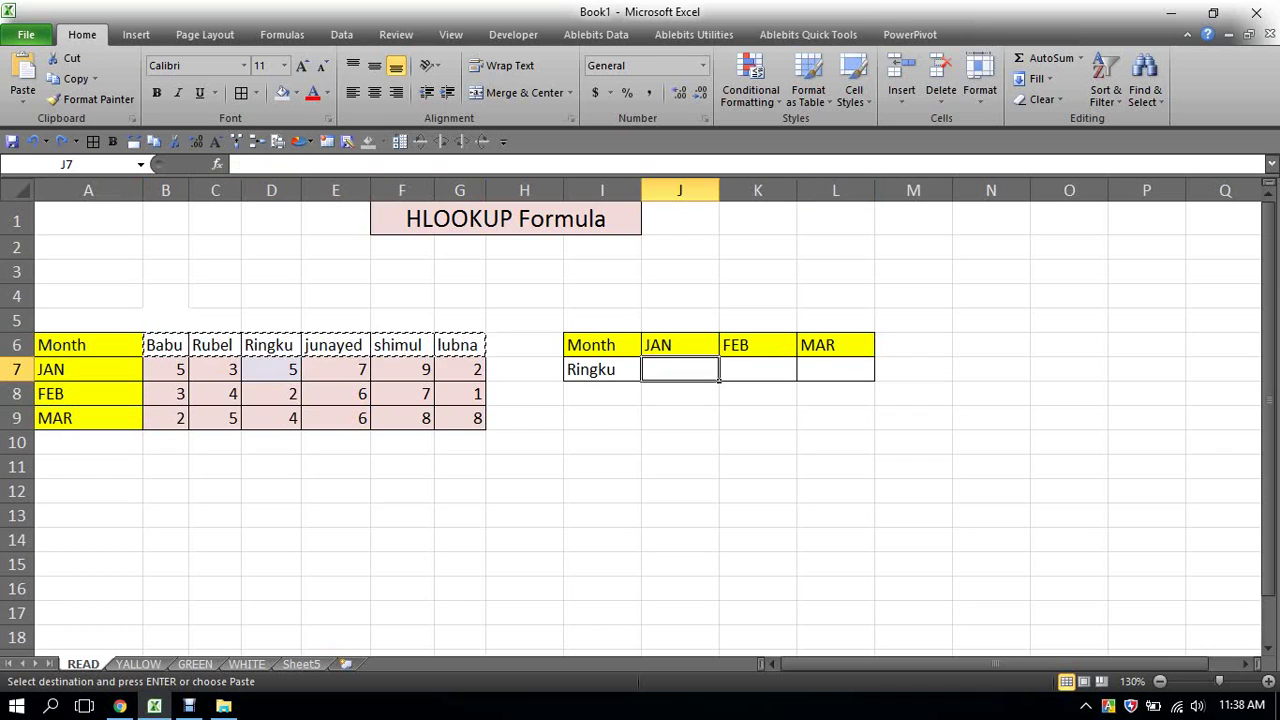
{"action": "type", "text": "="}
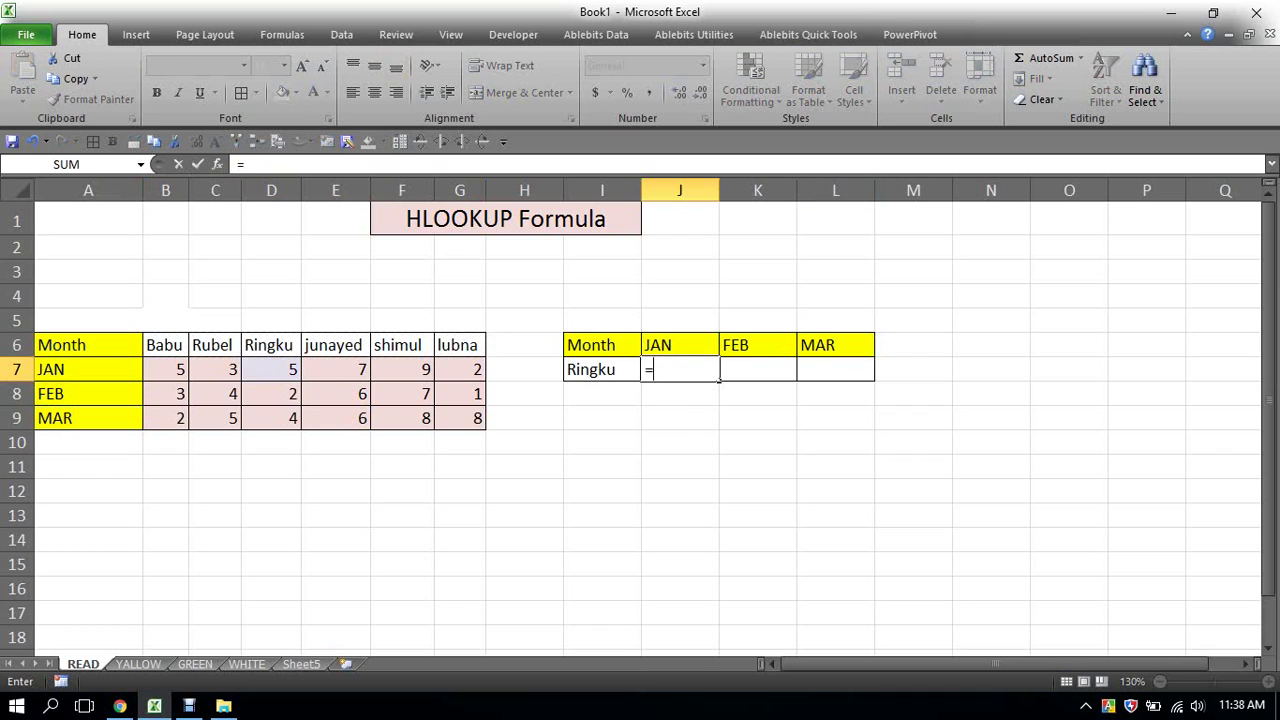
{"action": "type", "text": "l"}
{"action": "key", "text": "BackSpace"}
{"action": "type", "text": "h"}
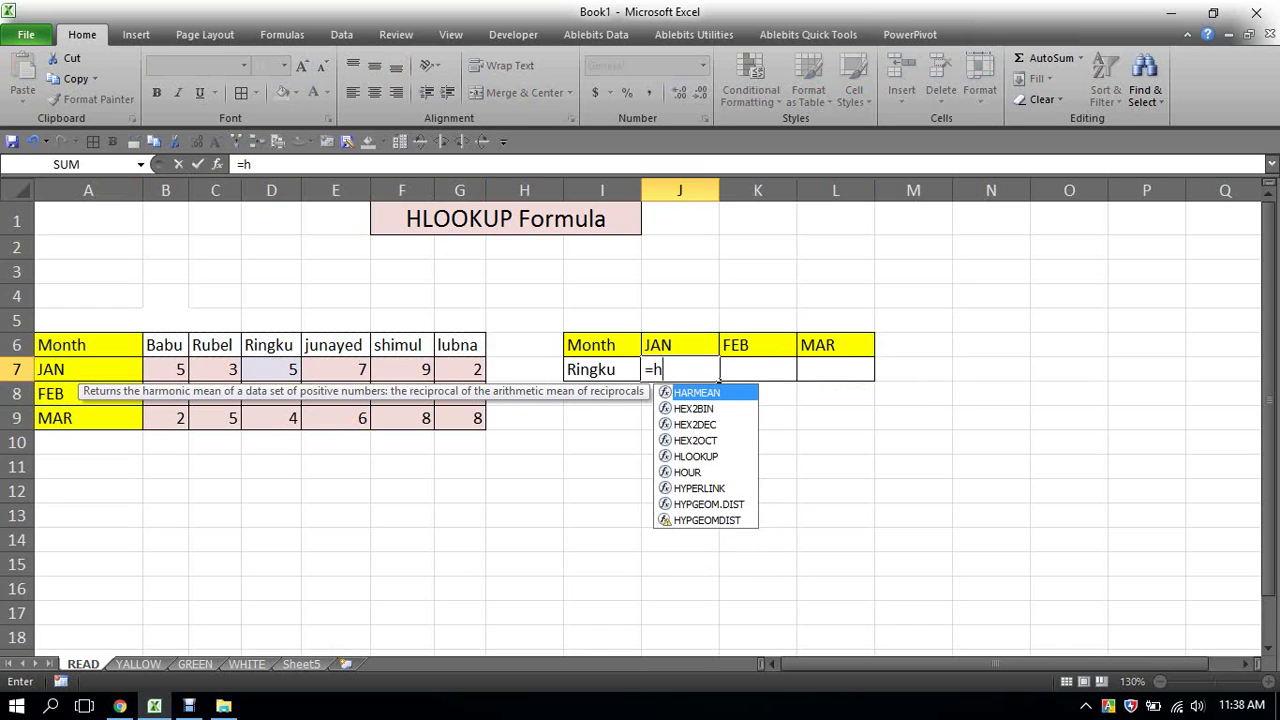
{"action": "type", "text": "l"}
{"action": "key", "text": "Tab"}
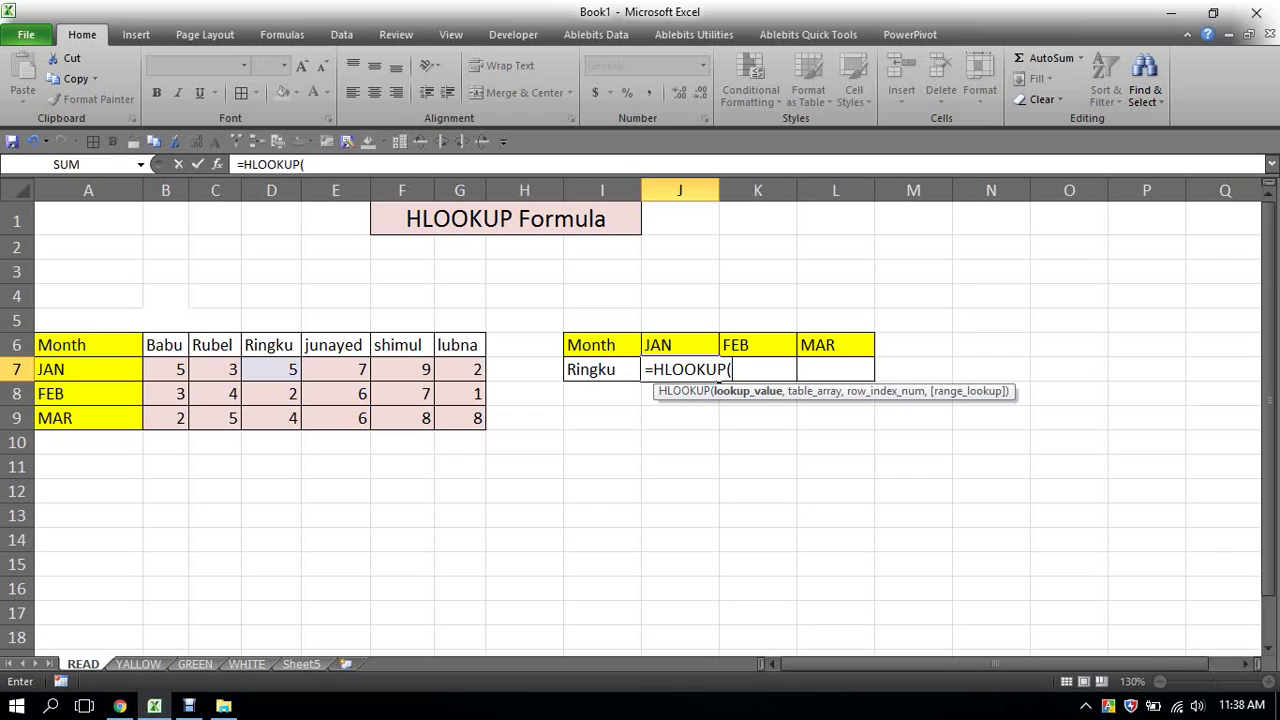
{"action": "key", "text": "Left"}
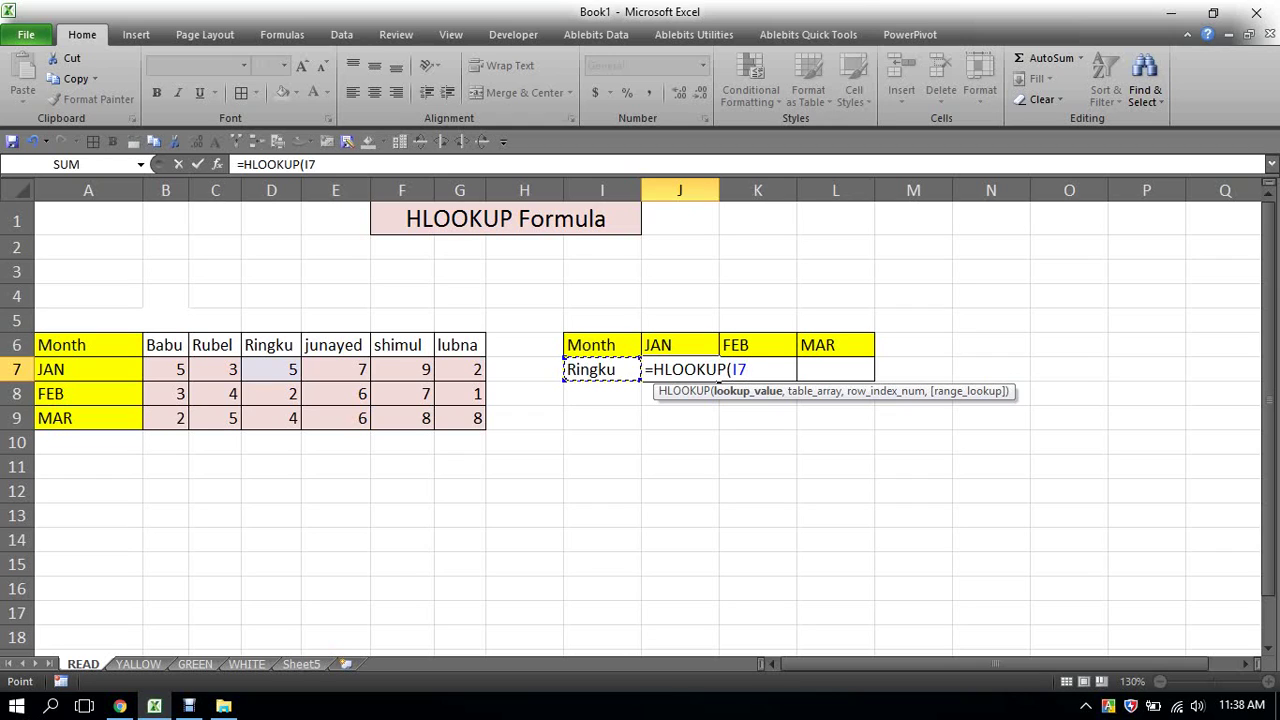
{"action": "type", "text": ","}
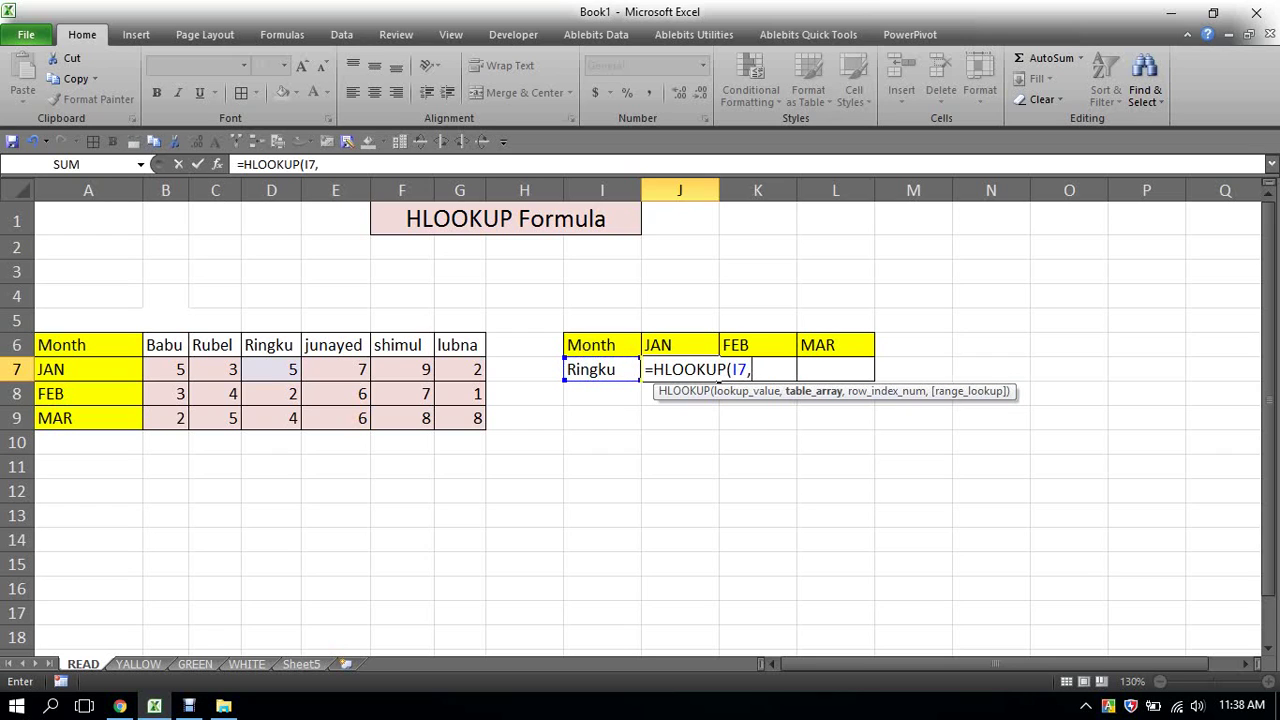
{"action": "mouse_move", "coordinate": [40, 345]}
{"action": "left_mouse_down"}
{"action": "mouse_move", "coordinate": [434, 406]}
{"action": "mouse_move", "coordinate": [484, 428]}
{"action": "left_mouse_up"}
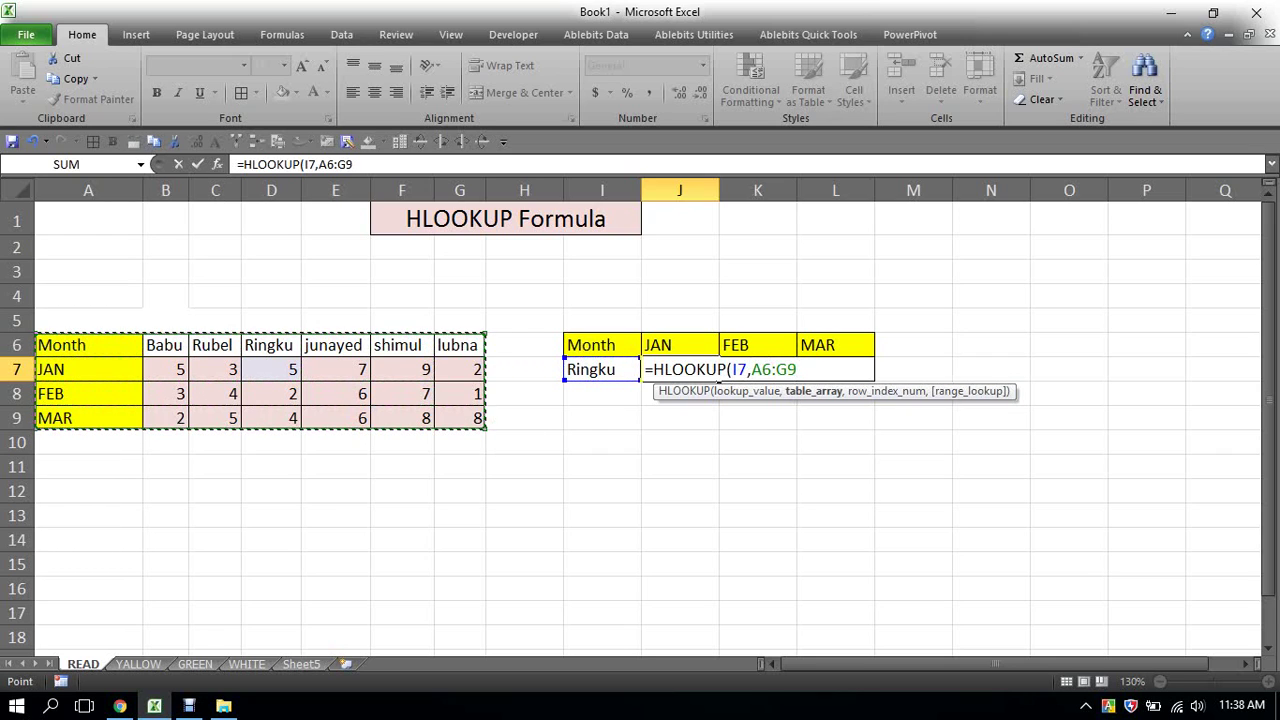
{"action": "type", "text": ","}
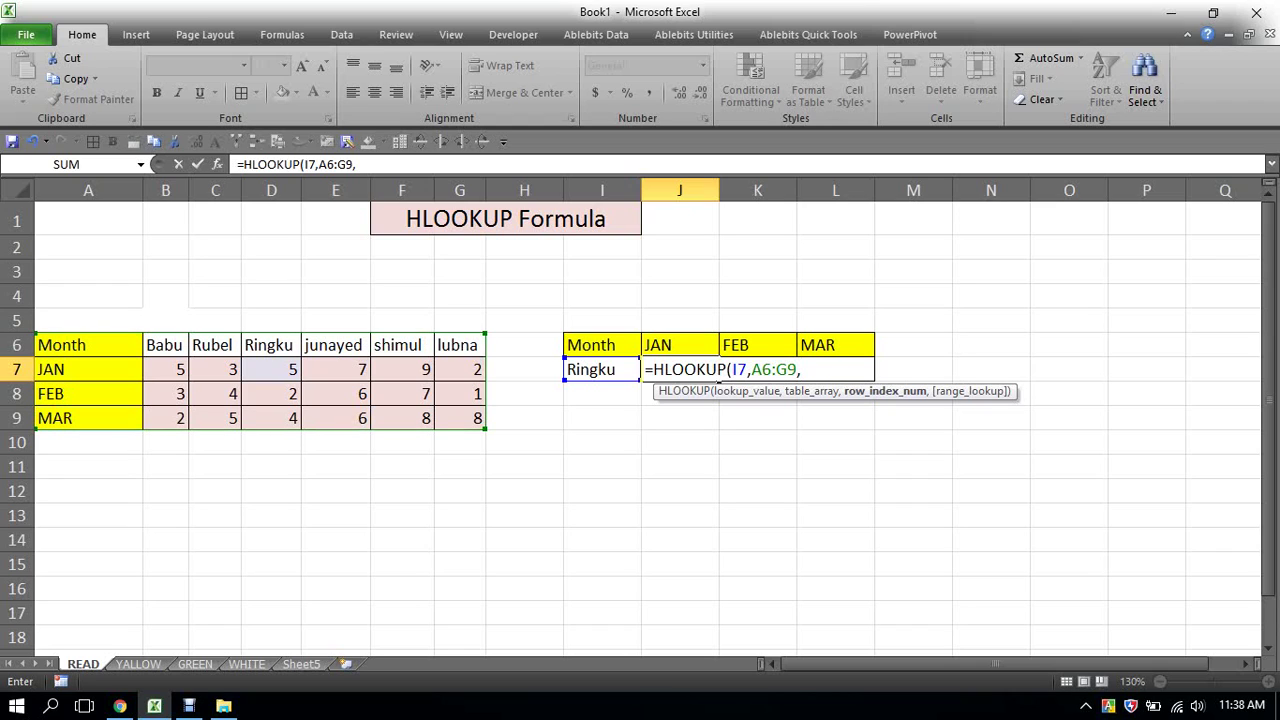
{"action": "type", "text": "2,"}
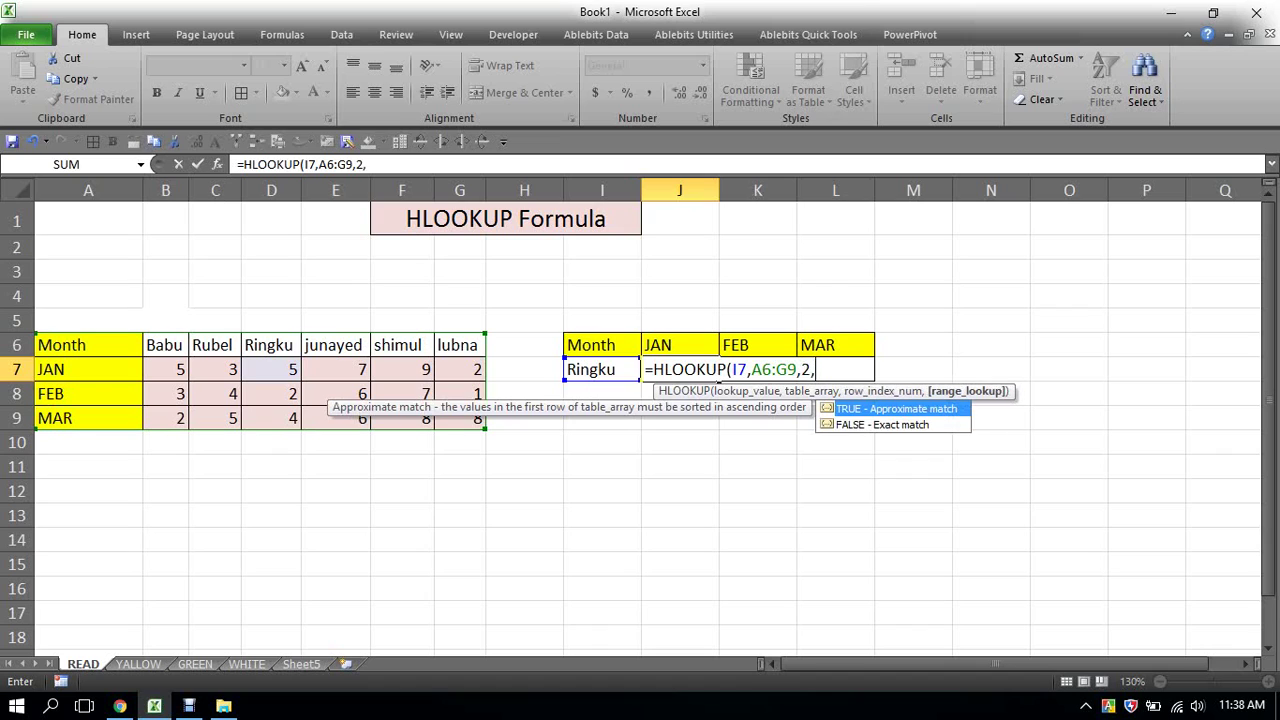
{"action": "type", "text": "0"}
{"action": "type", "text": ")"}
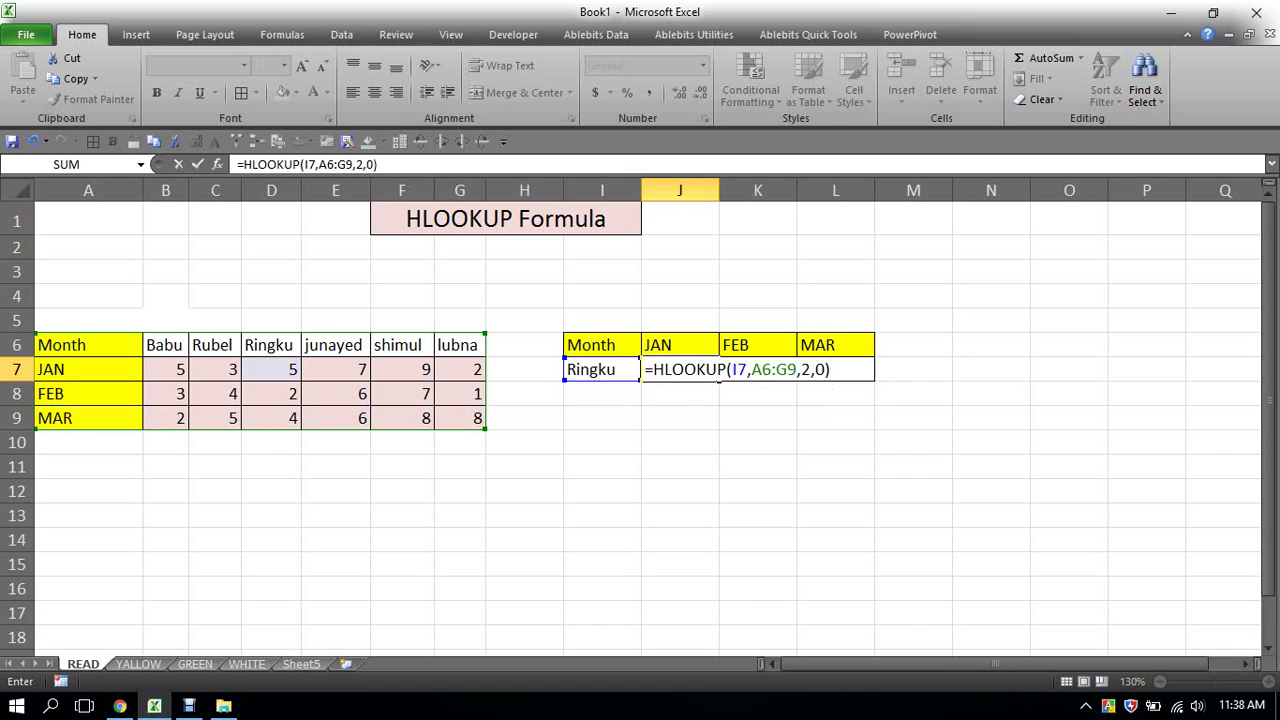
{"action": "key", "text": "Return"}
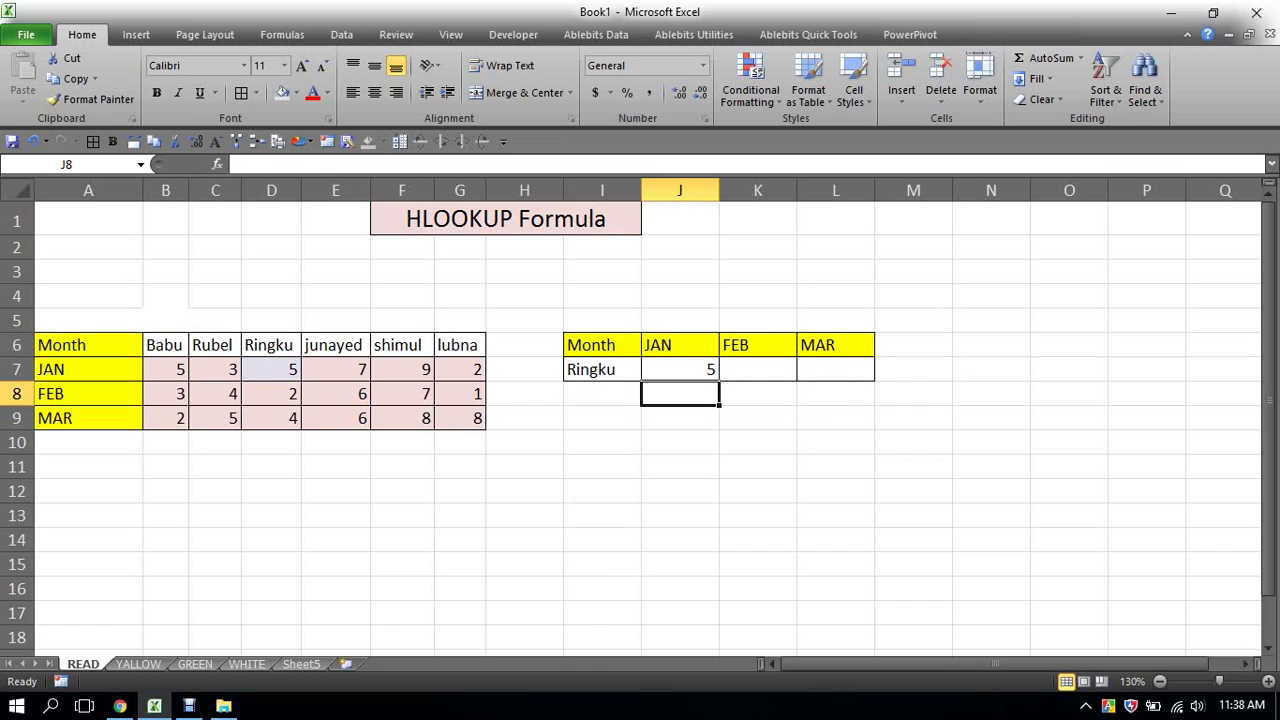
Fill the JAN result cell J7 light green
{"action": "left_click", "coordinate": [680, 369]}
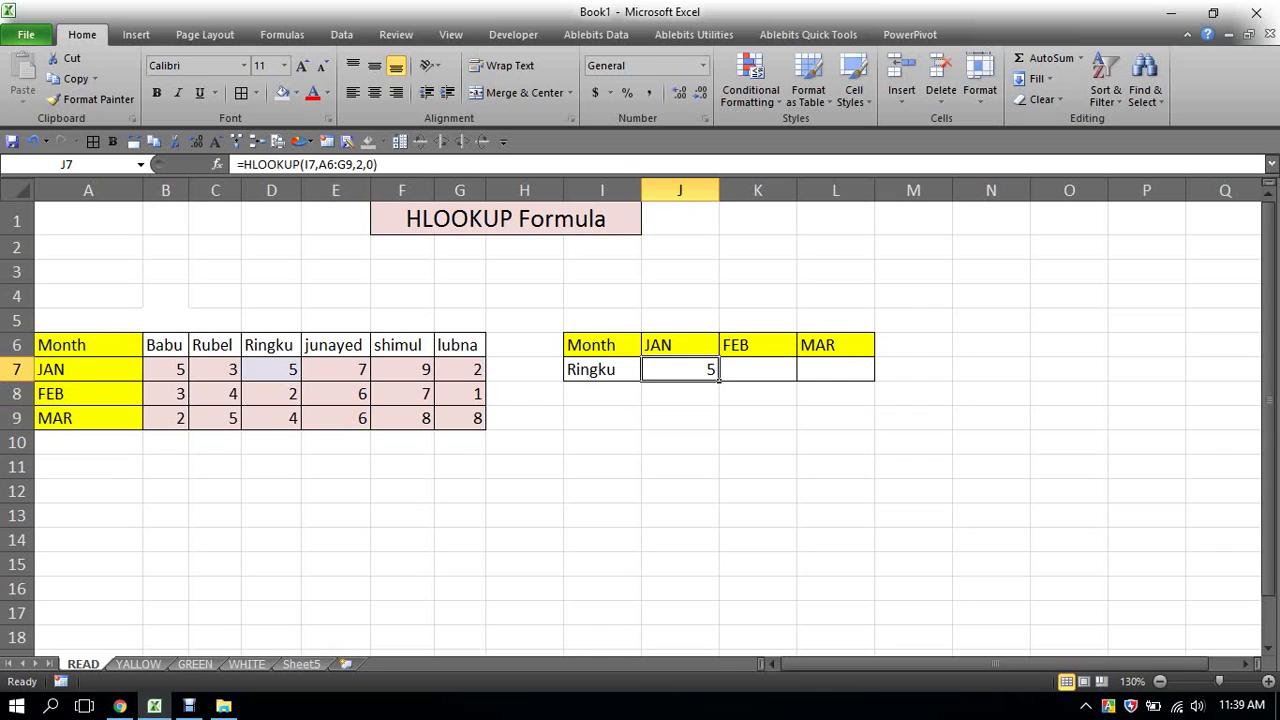
{"action": "left_click", "coordinate": [296, 93]}
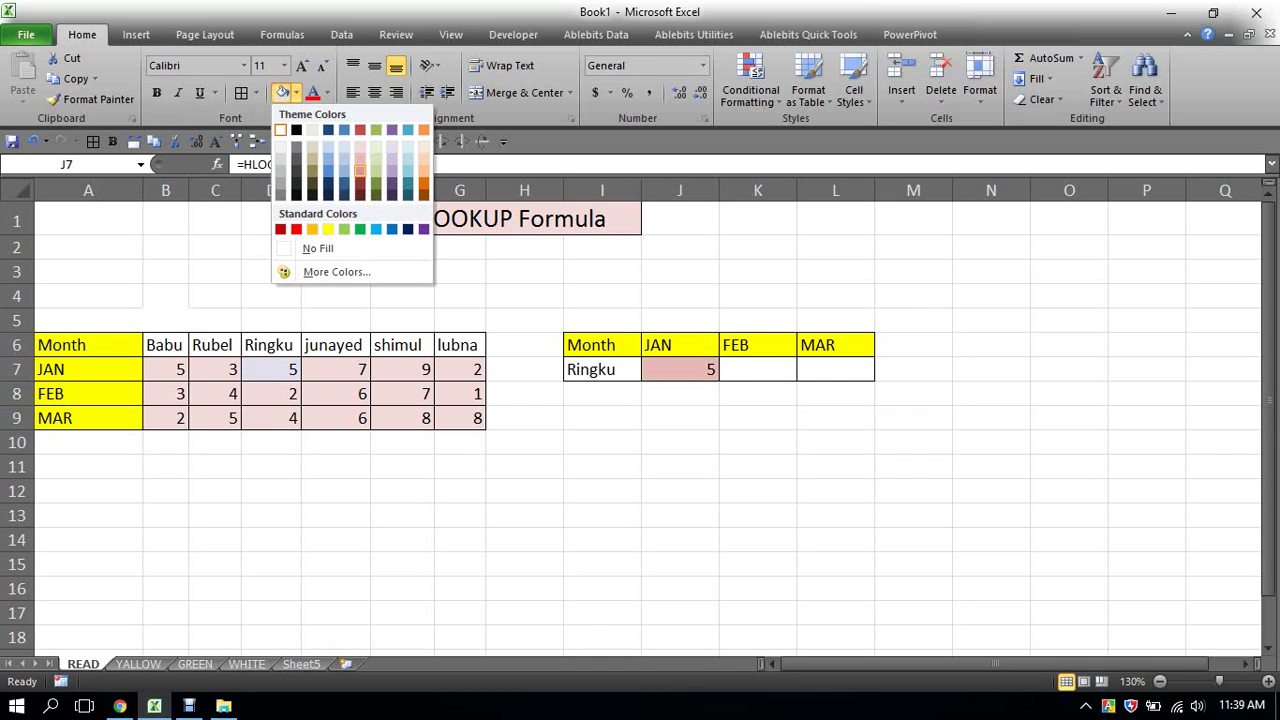
{"action": "left_click", "coordinate": [376, 157]}
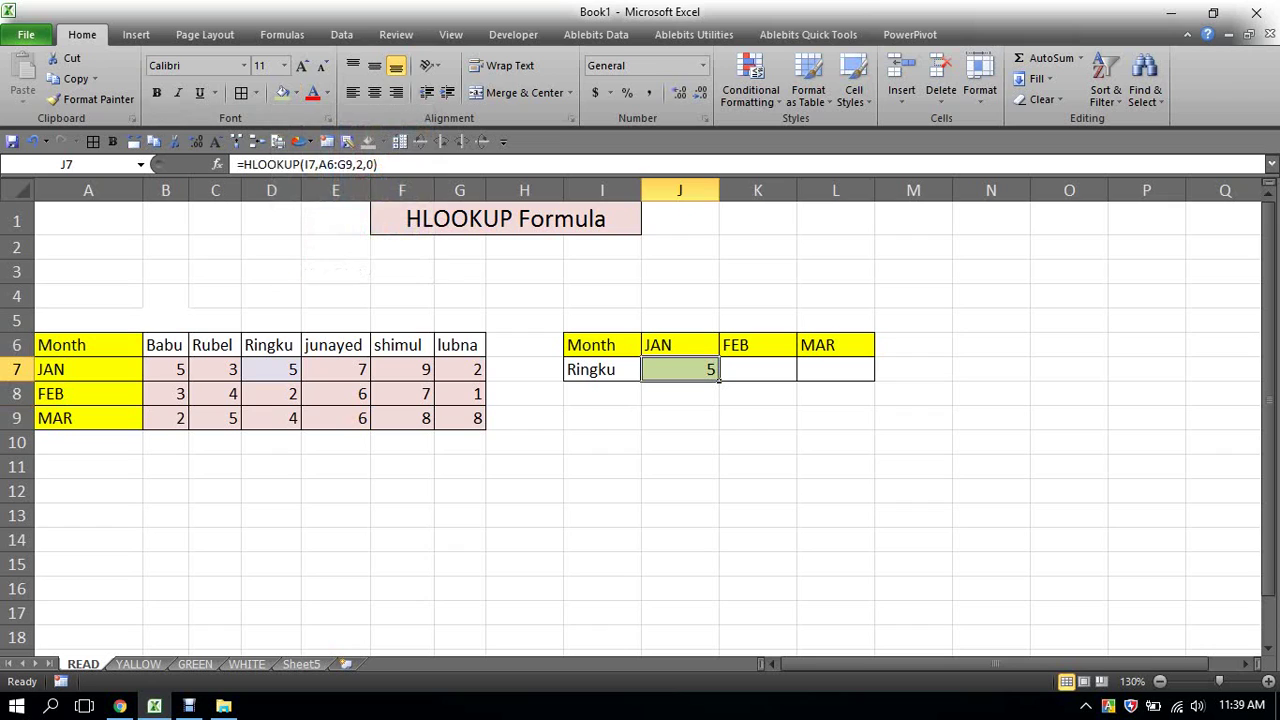
Fill Ringku's matching JAN value in D7 light blue
{"action": "left_click", "coordinate": [297, 353]}
{"action": "left_click", "coordinate": [280, 369]}
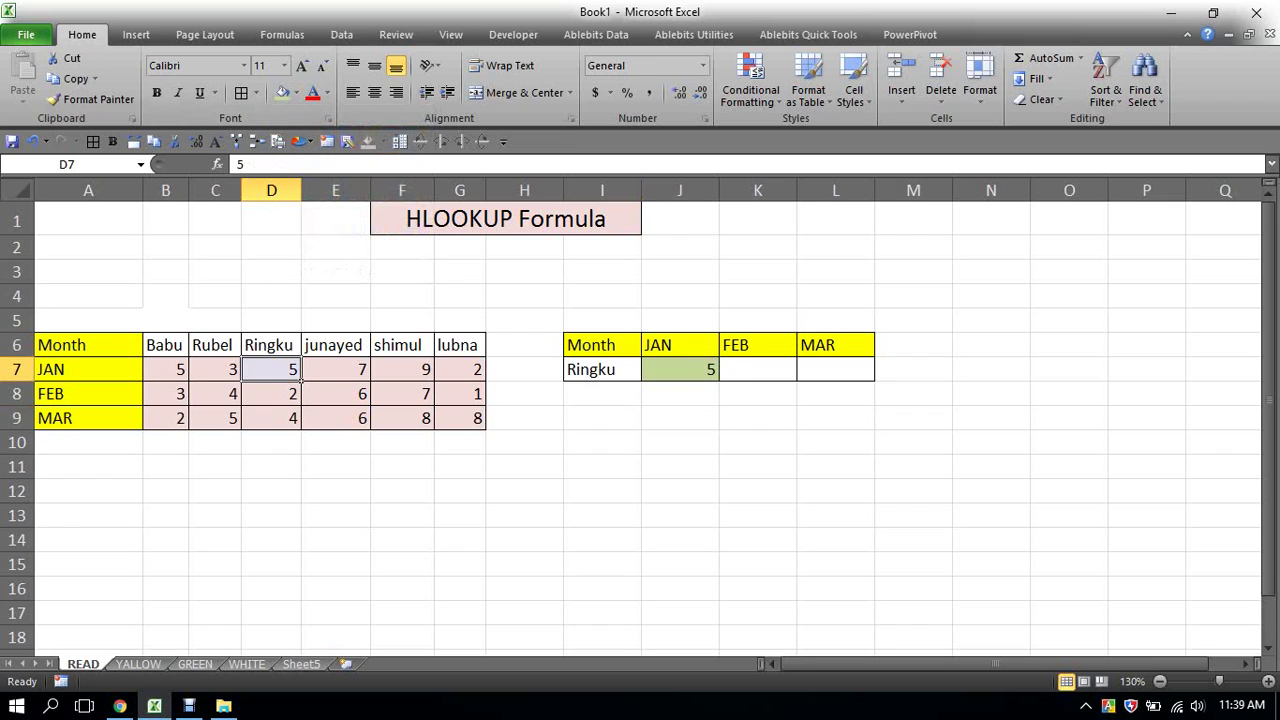
{"action": "left_click", "coordinate": [296, 93]}
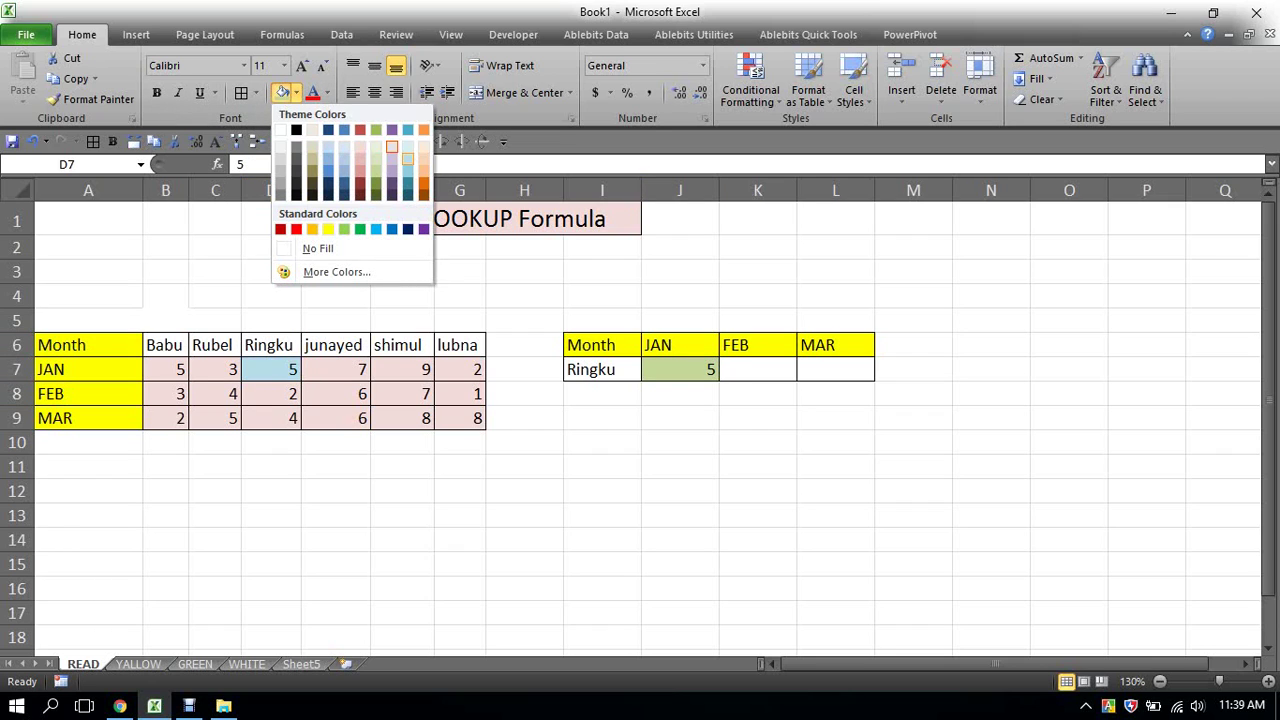
{"action": "left_click", "coordinate": [408, 147]}
{"action": "left_click", "coordinate": [757, 491]}
{"action": "left_click", "coordinate": [757, 369]}
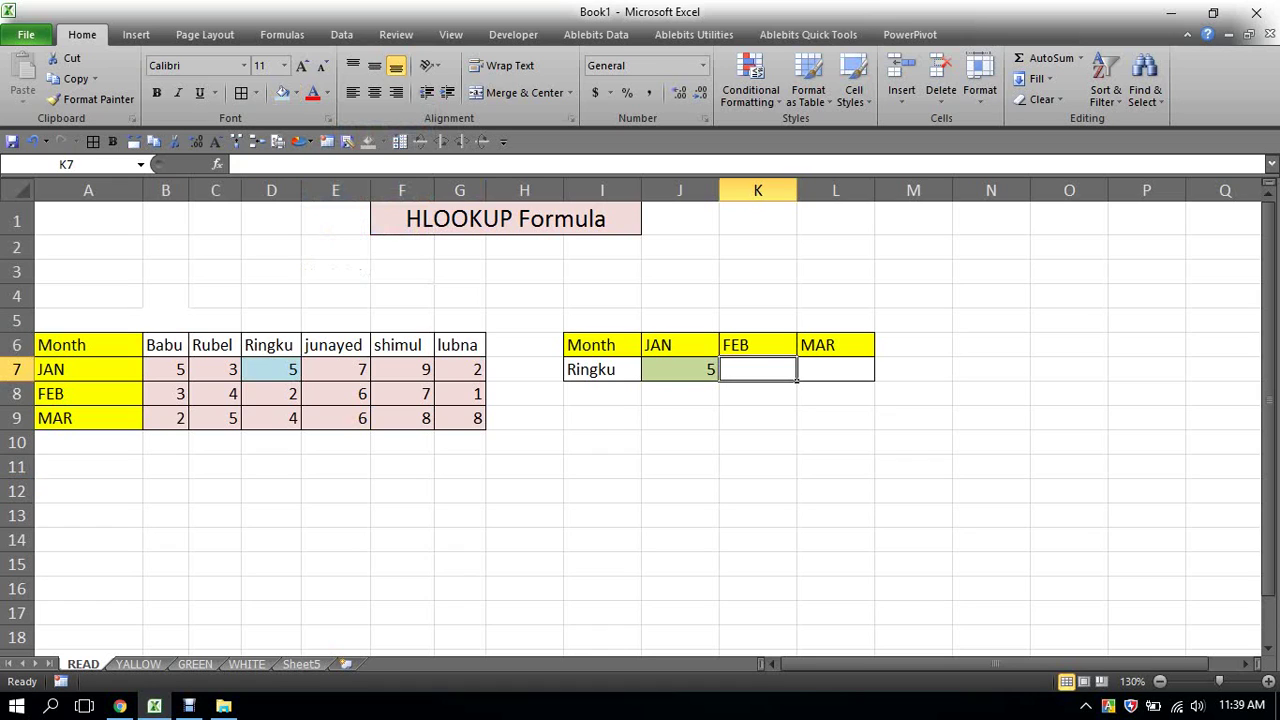
Enter =HLOOKUP(I7,A6:G9,3,0) in K7 so it returns Ringku's FEB value, 2
{"action": "type", "text": "="}
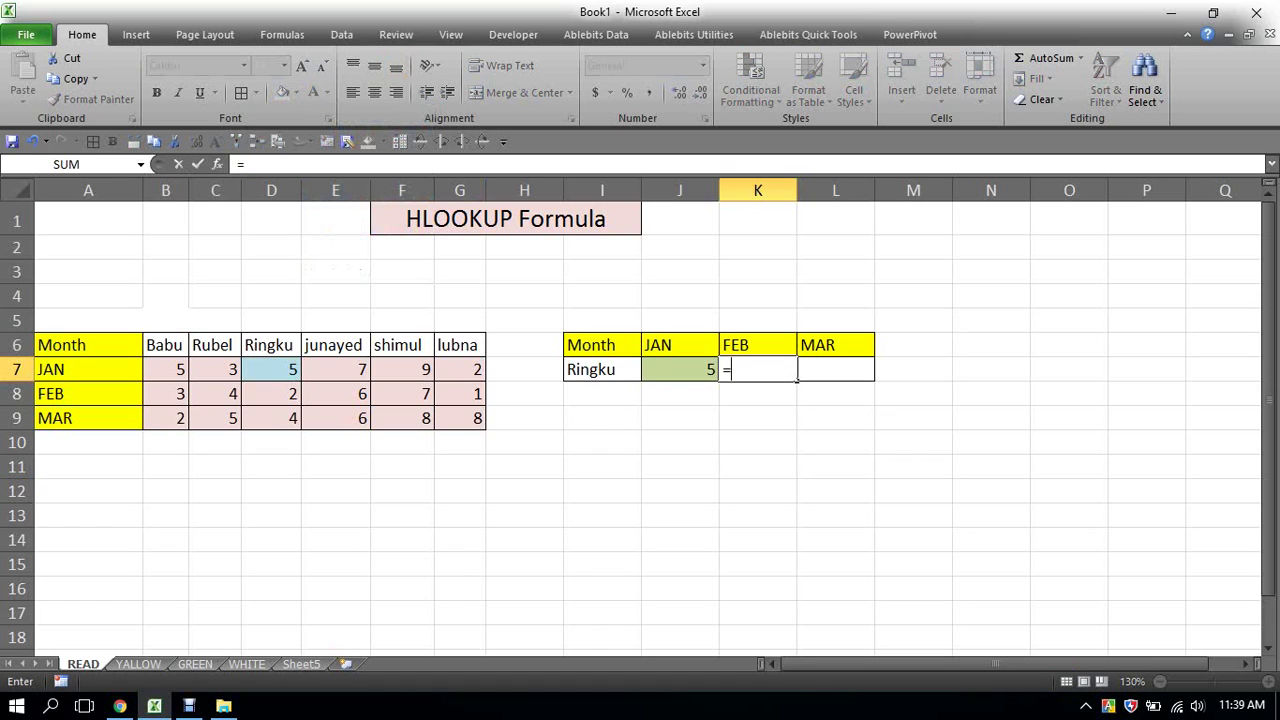
{"action": "type", "text": "hlo"}
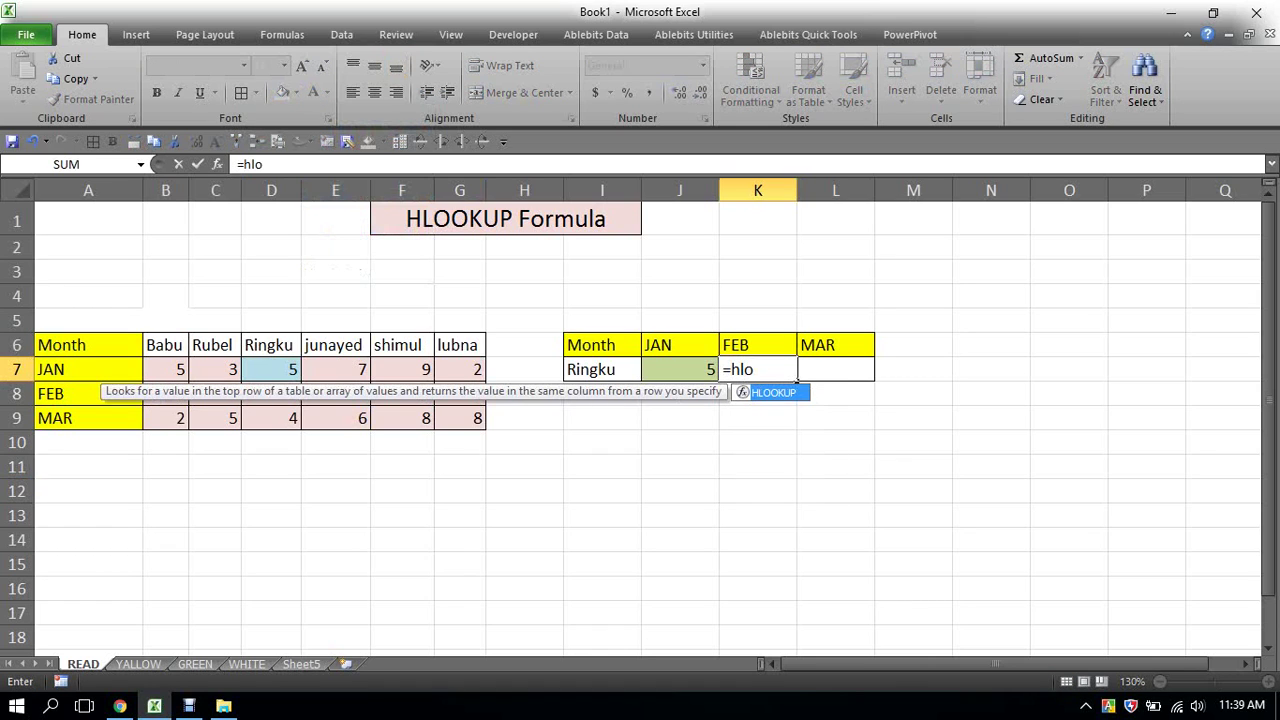
{"action": "key", "text": "Tab"}
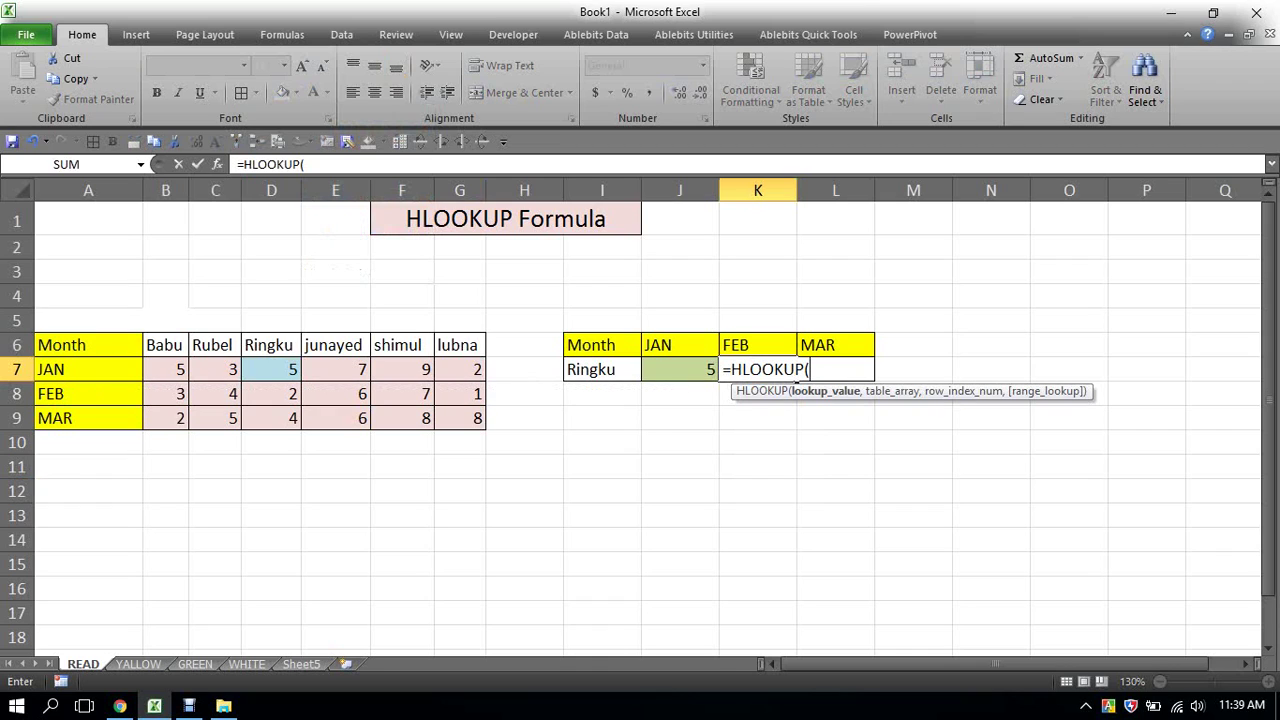
{"action": "left_click", "coordinate": [602, 369]}
{"action": "type", "text": ","}
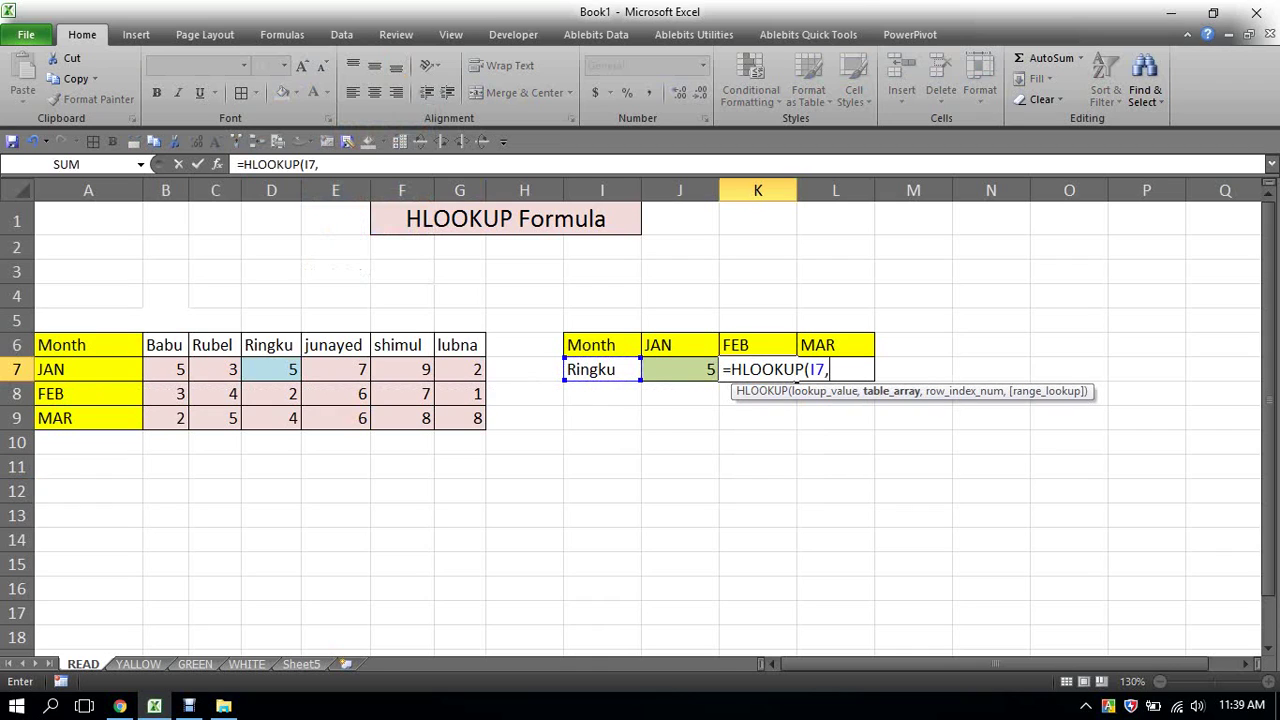
{"action": "mouse_move", "coordinate": [50, 345]}
{"action": "left_mouse_down"}
{"action": "mouse_move", "coordinate": [428, 378]}
{"action": "mouse_move", "coordinate": [480, 424]}
{"action": "left_mouse_up"}
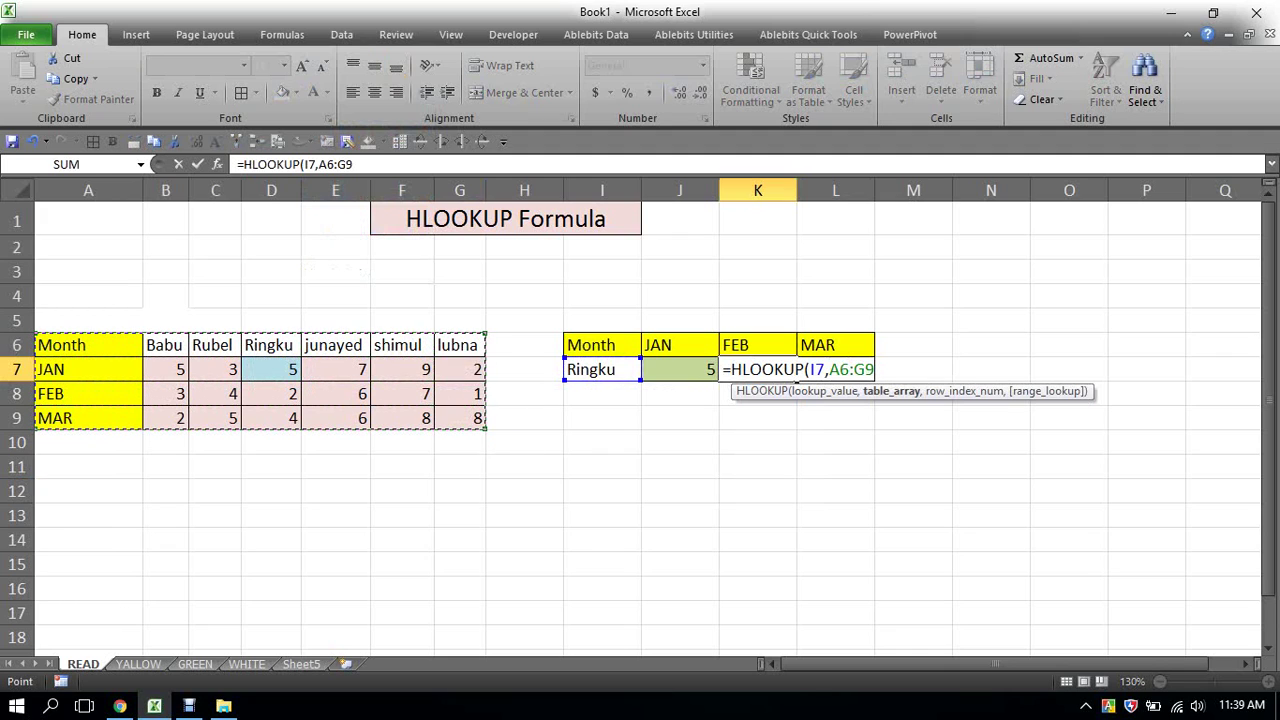
{"action": "type", "text": ","}
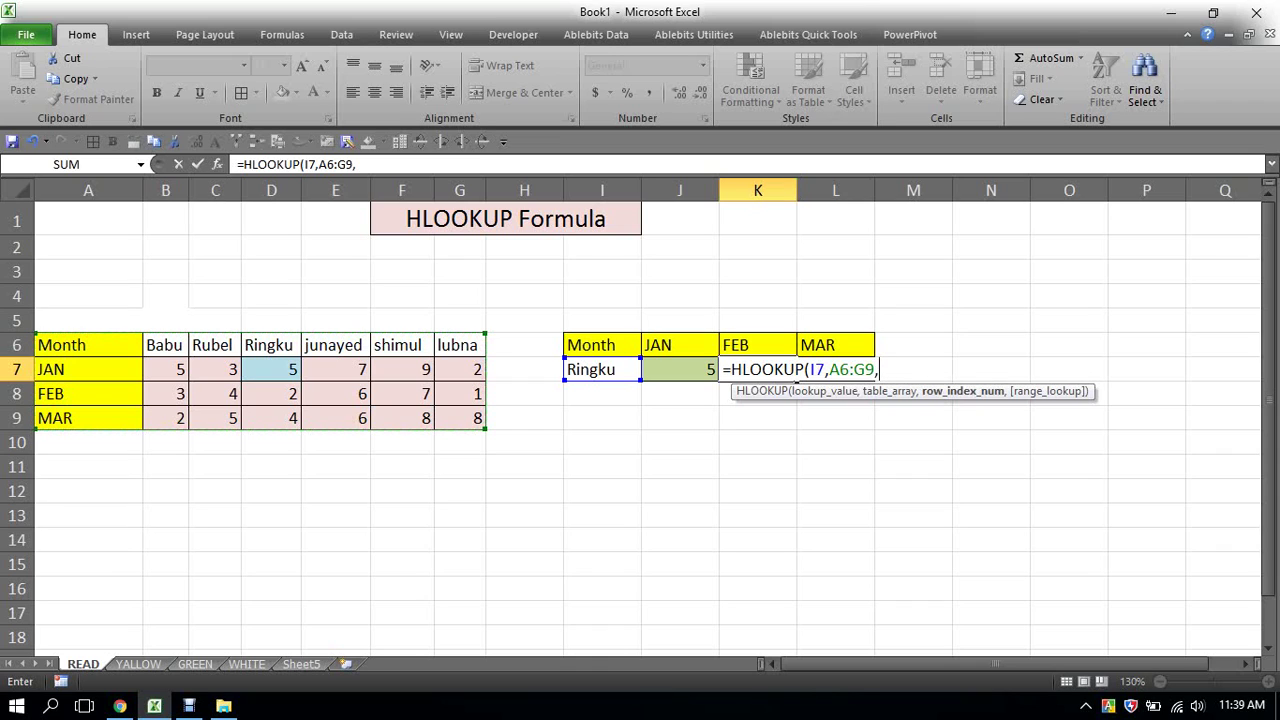
{"action": "type", "text": "3,0"}
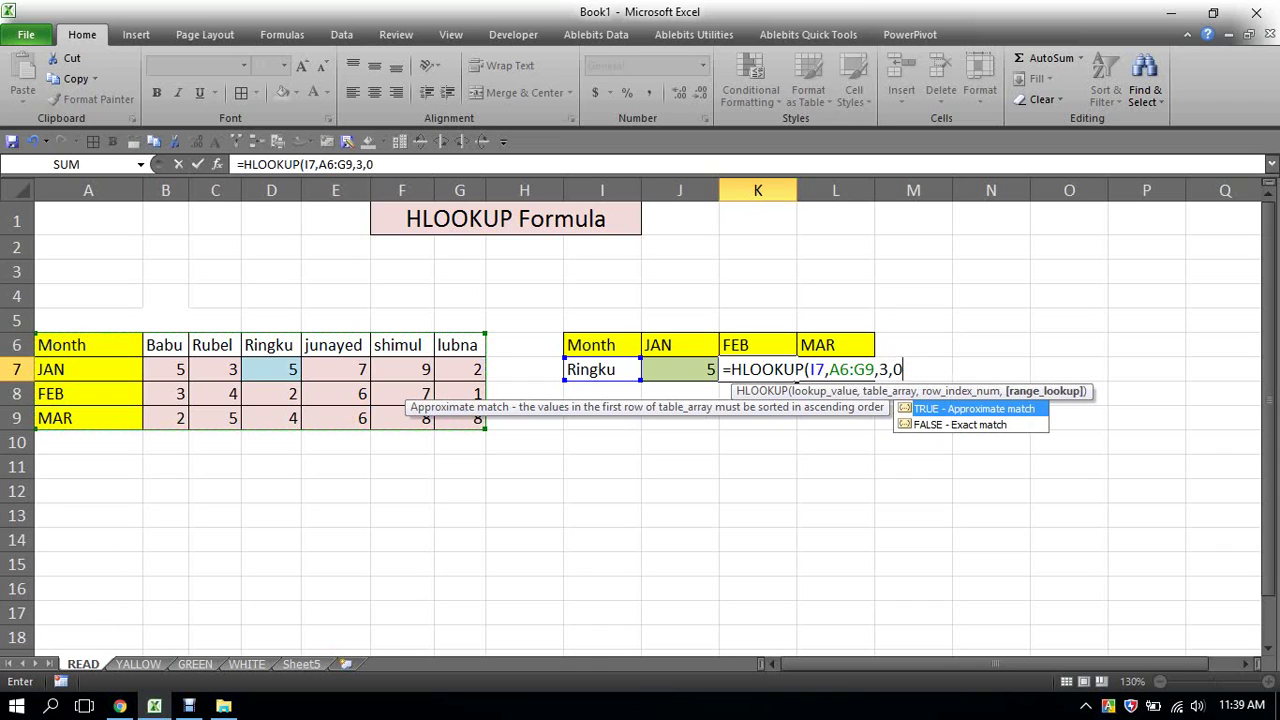
{"action": "type", "text": ")"}
{"action": "key", "text": "Return"}
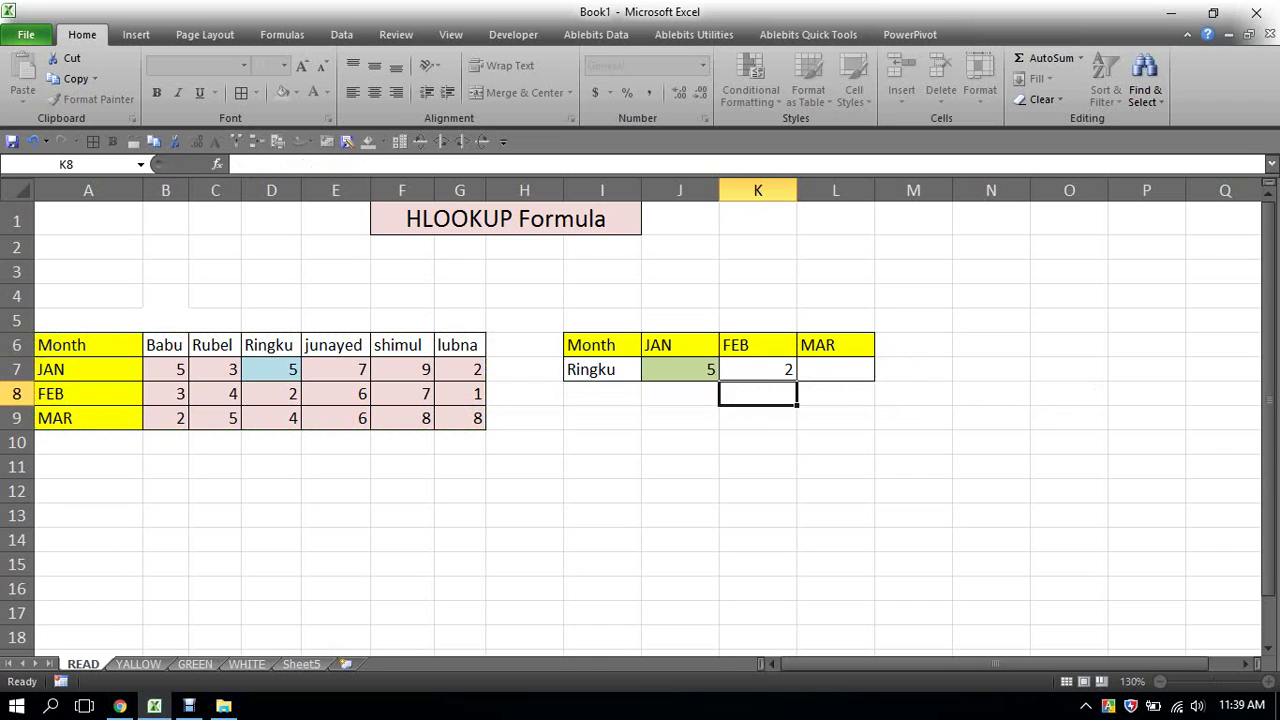
Fill Ringku's FEB value D8 and the FEB result K7 light blue
{"action": "left_click", "coordinate": [298, 400]}
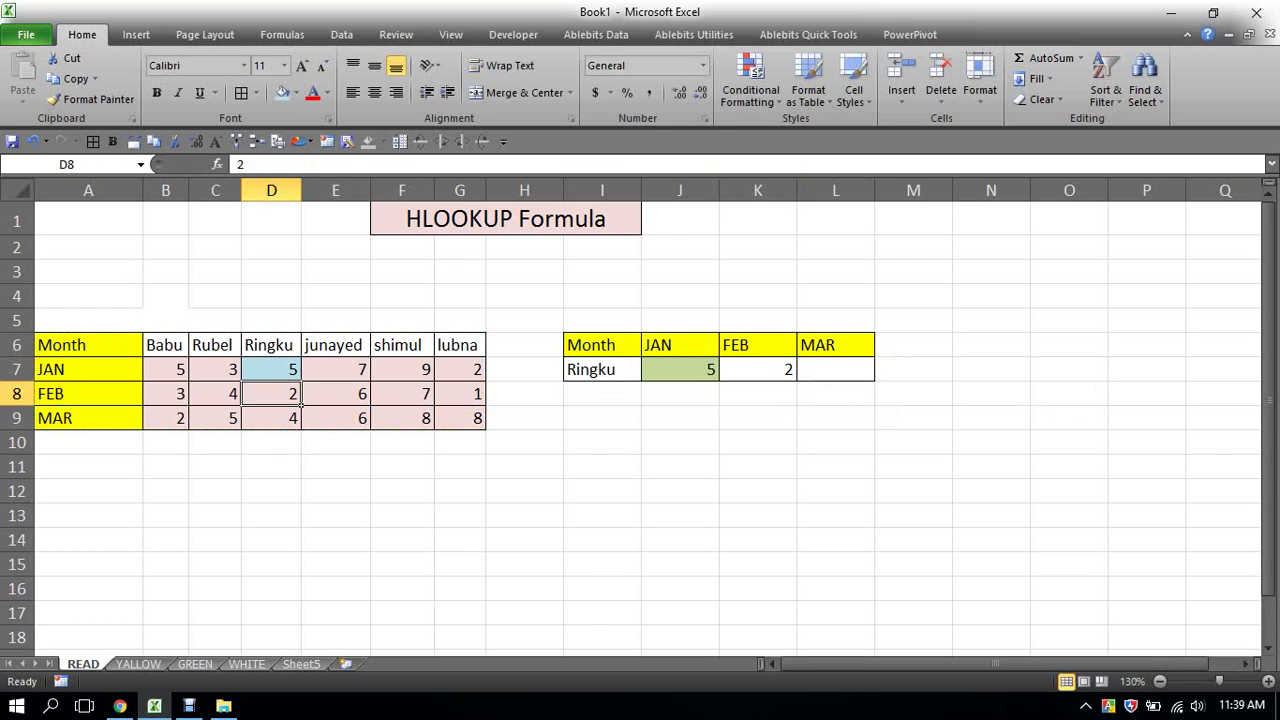
{"action": "left_click", "coordinate": [282, 92]}
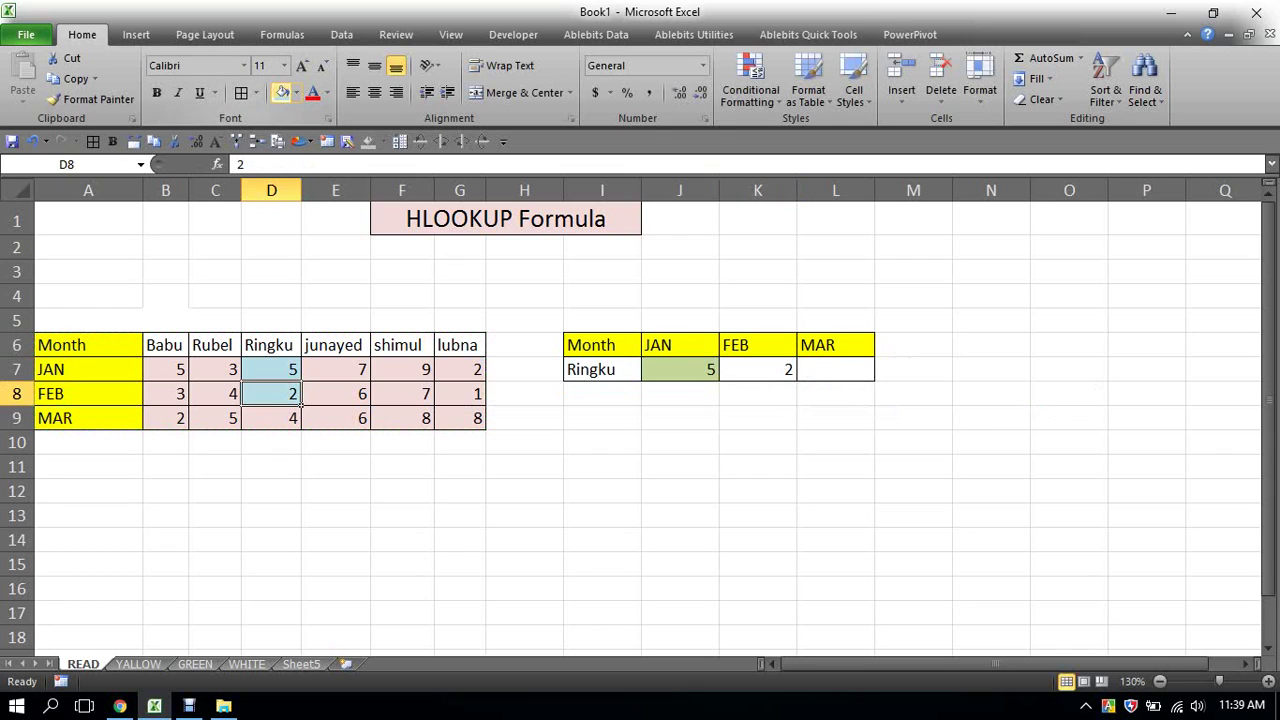
{"action": "left_click", "coordinate": [790, 372]}
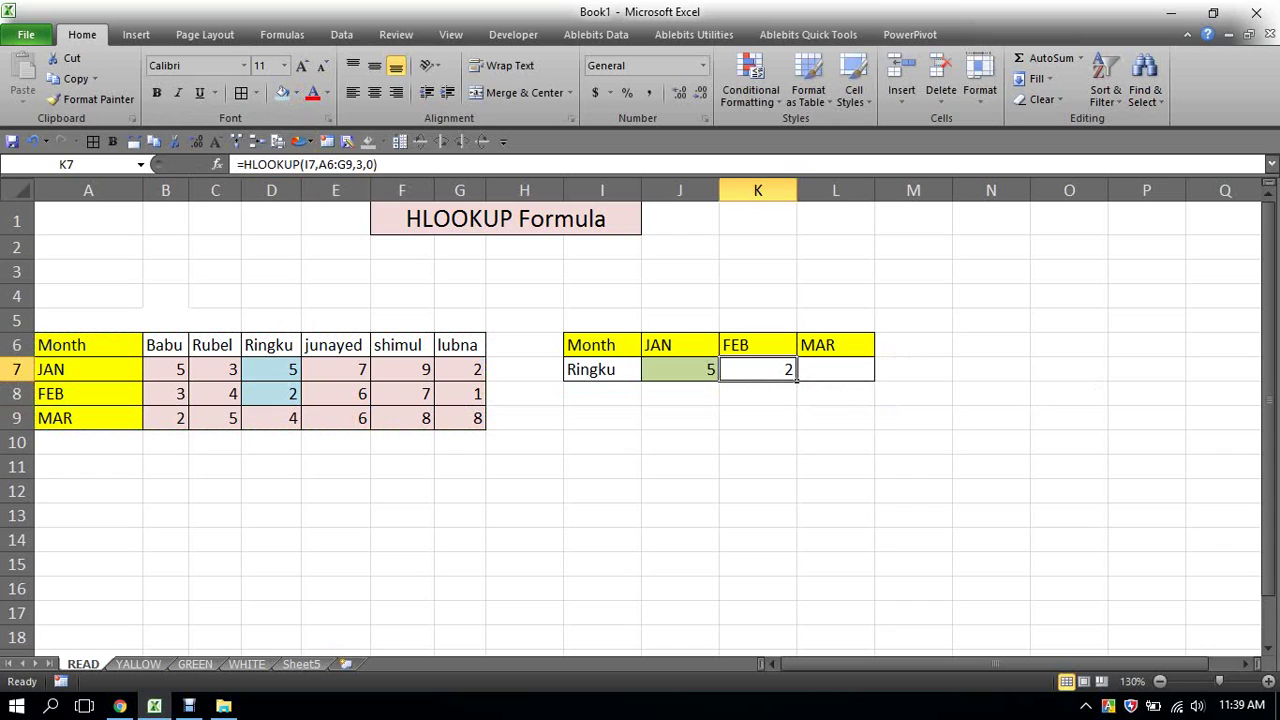
{"action": "left_click", "coordinate": [282, 92]}
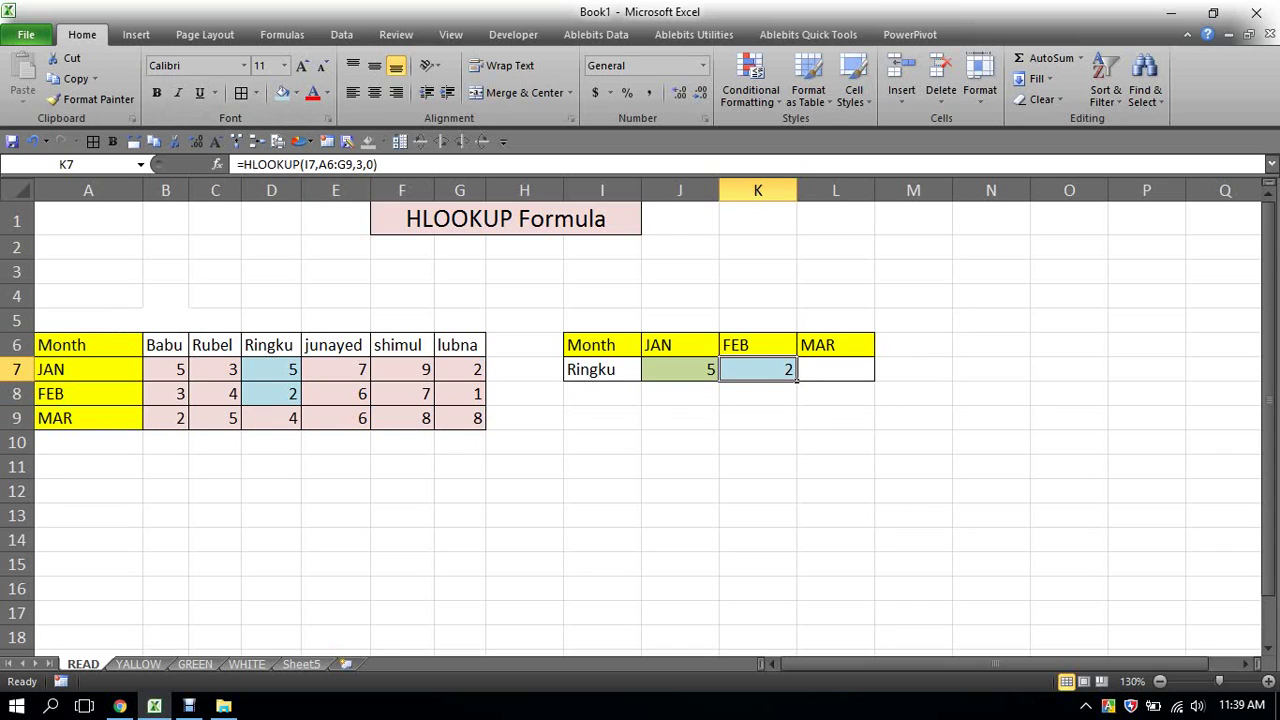
{"action": "left_click", "coordinate": [836, 371]}
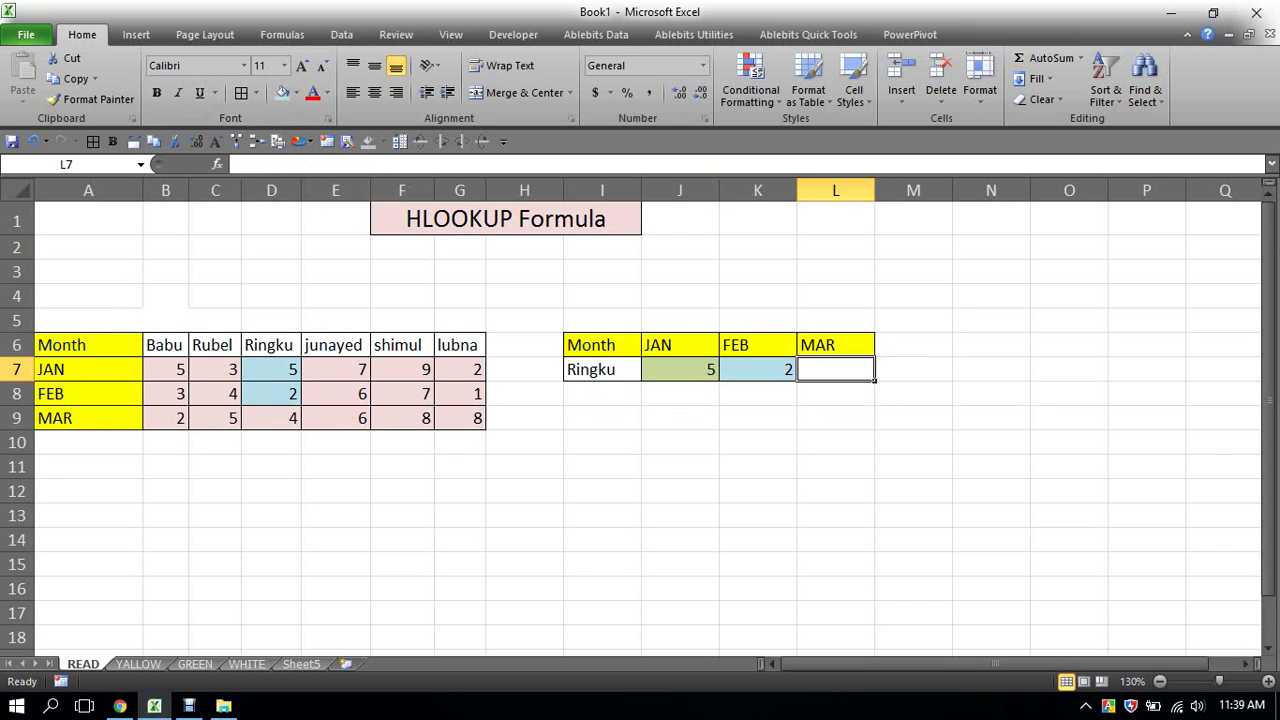
Enter =HLOOKUP(I7,A6:G9,4,0) in L7 so it returns Ringku's MAR value, 4
{"action": "type", "text": "=h"}
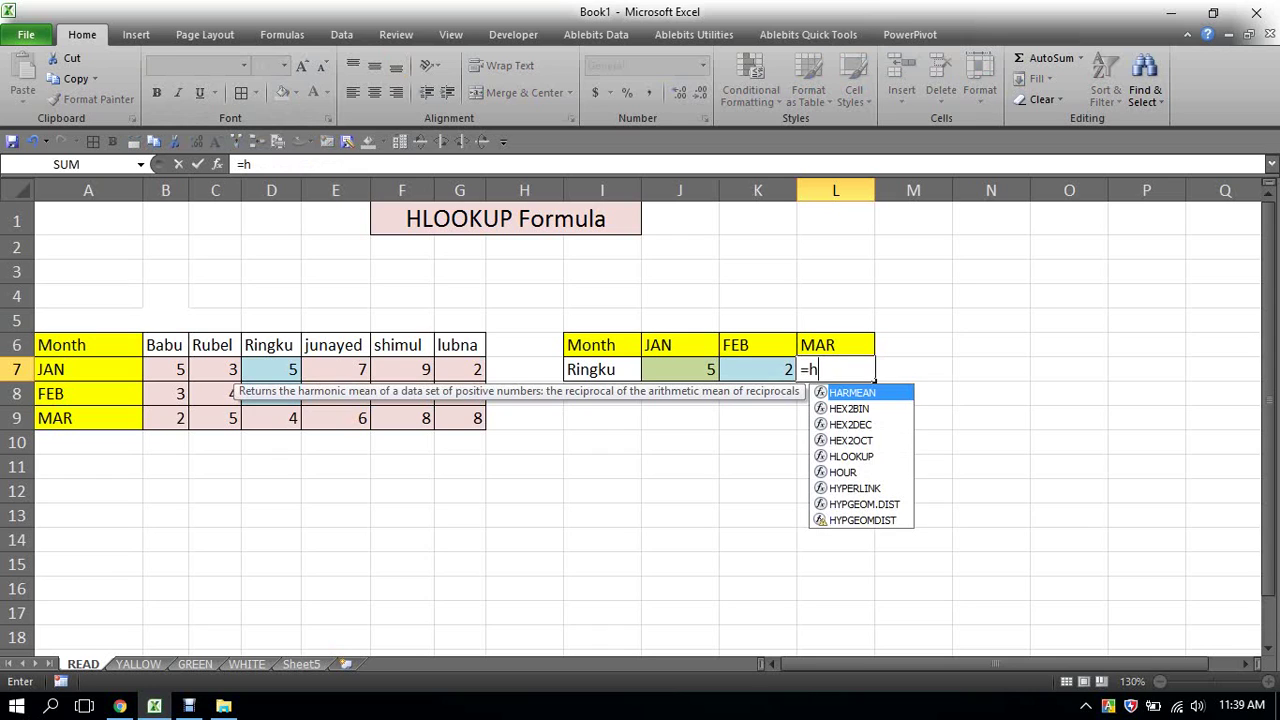
{"action": "type", "text": "lo"}
{"action": "key", "text": "Tab"}
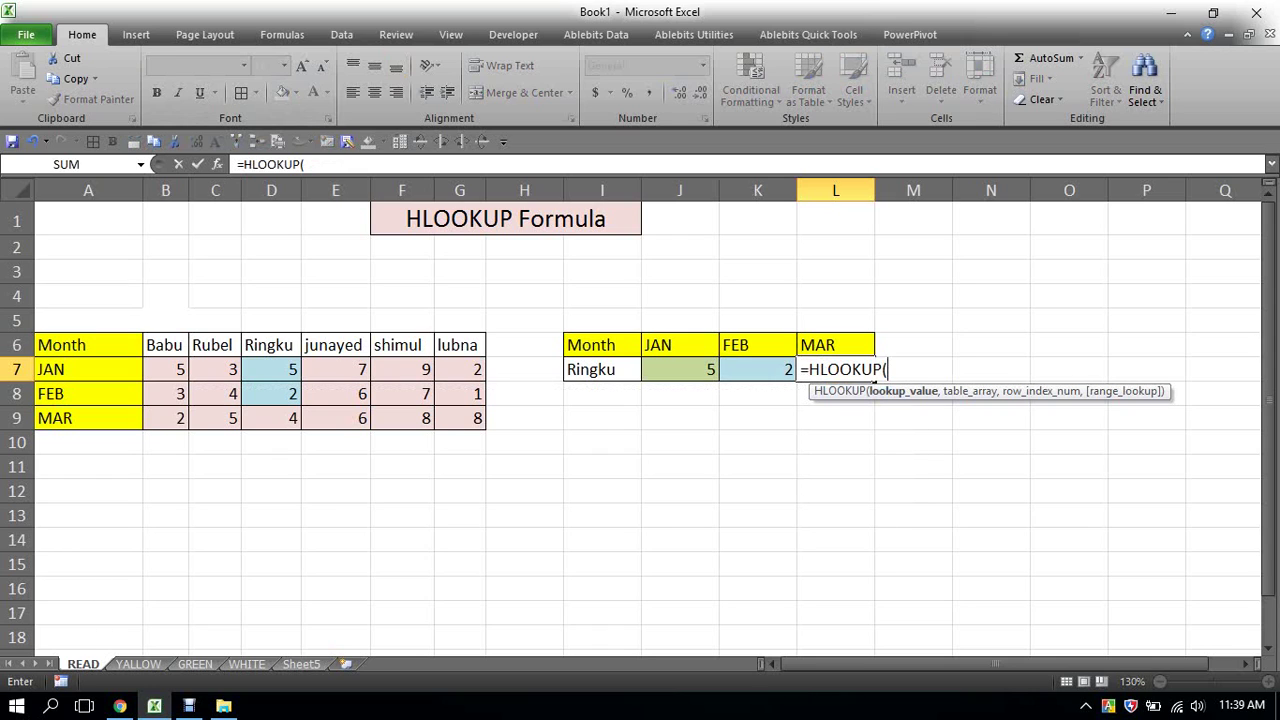
{"action": "left_click", "coordinate": [601, 369]}
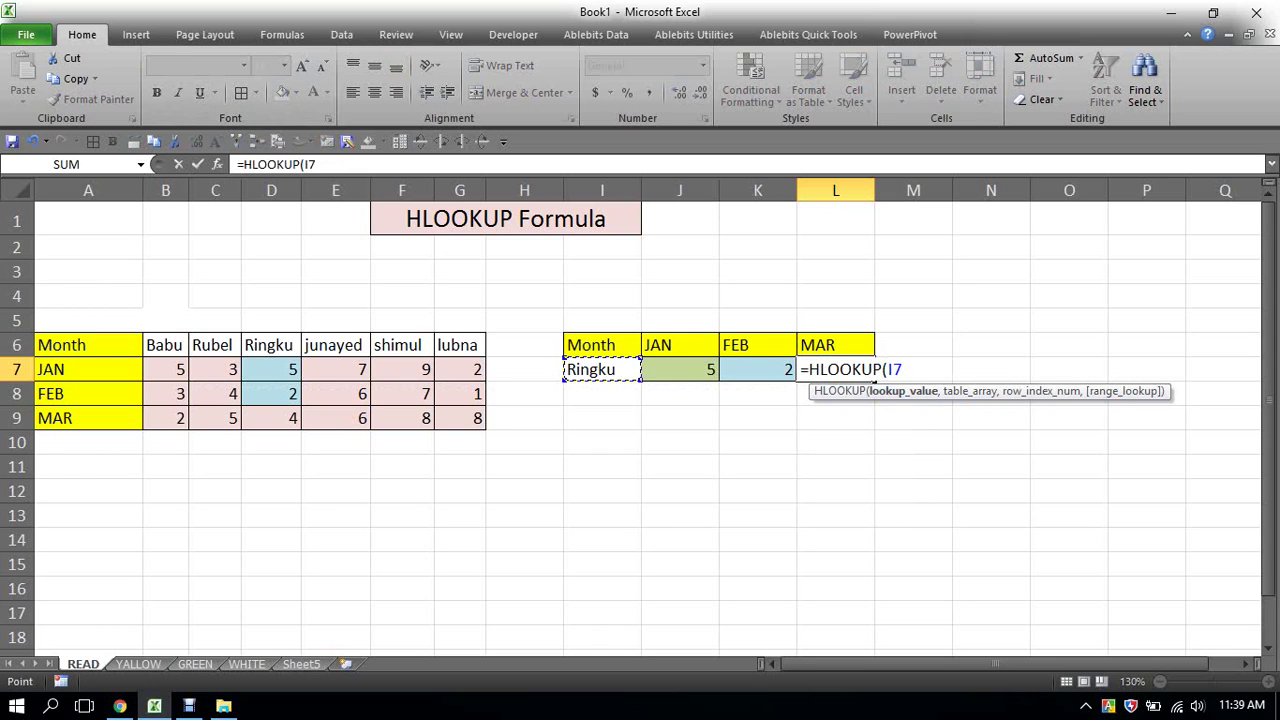
{"action": "type", "text": ","}
{"action": "left_click", "coordinate": [88, 345]}
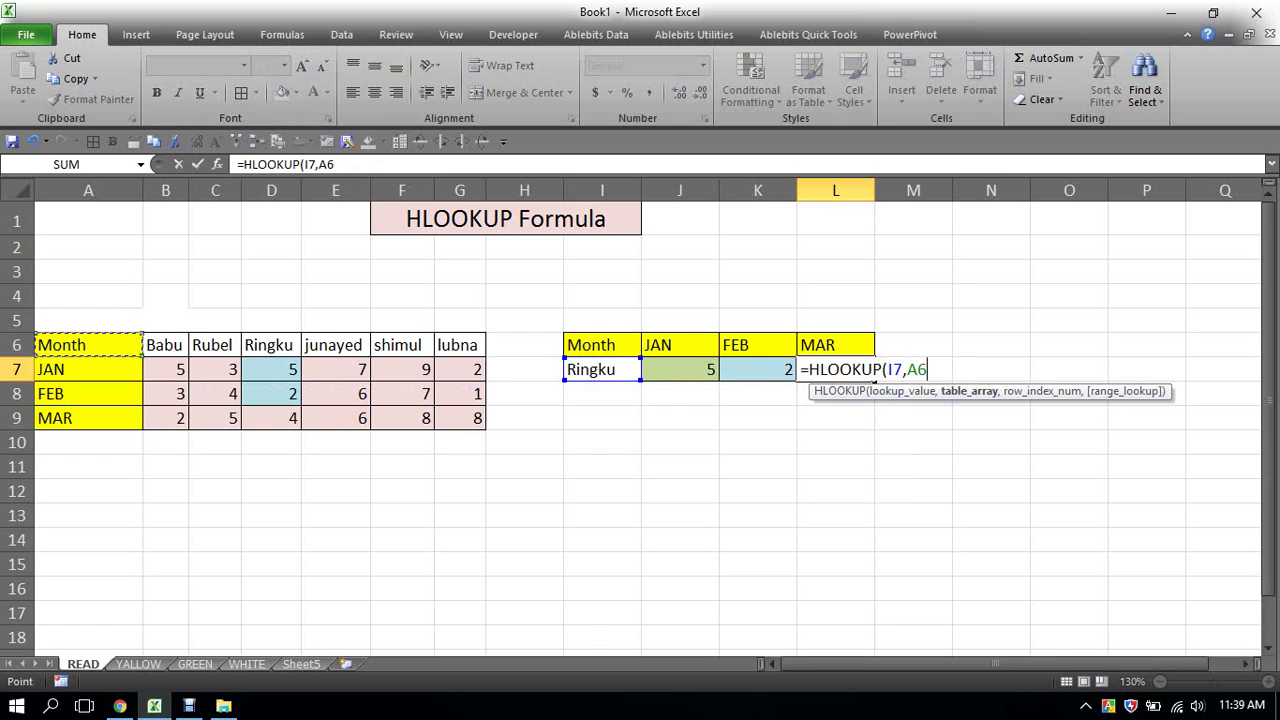
{"action": "left_click_drag", "start_coordinate": [88, 345], "coordinate": [478, 418]}
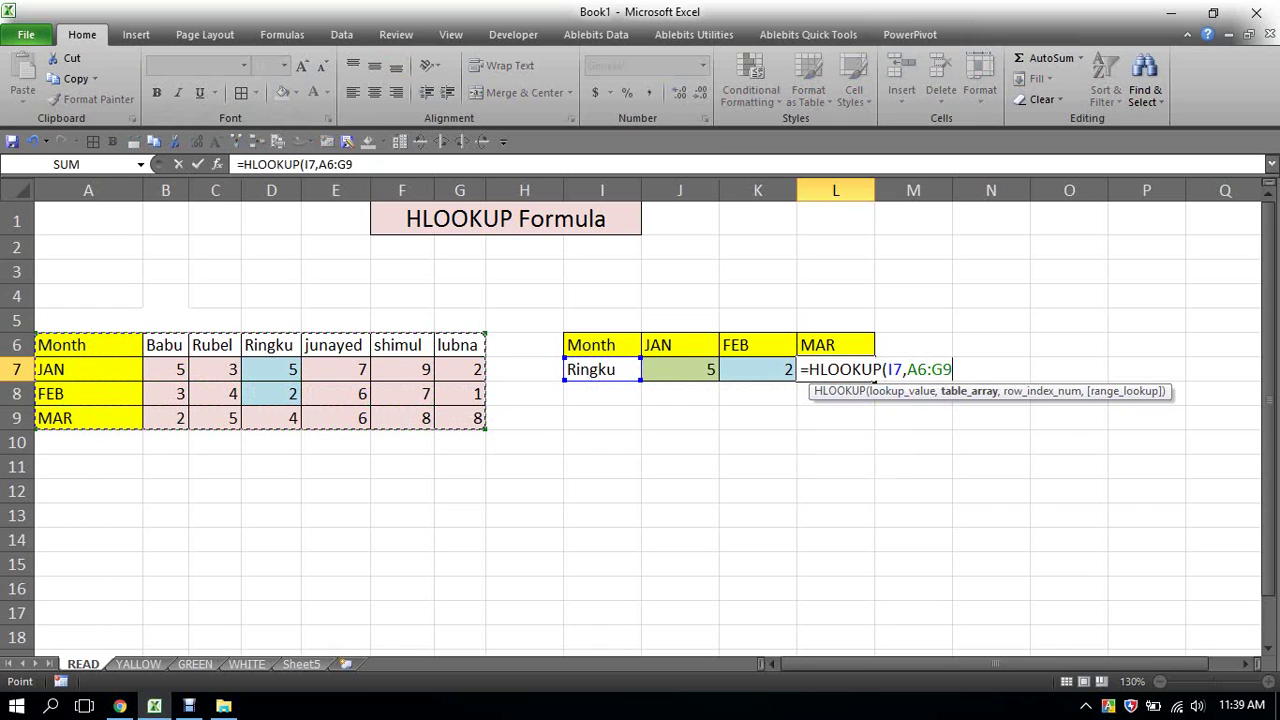
{"action": "type", "text": ","}
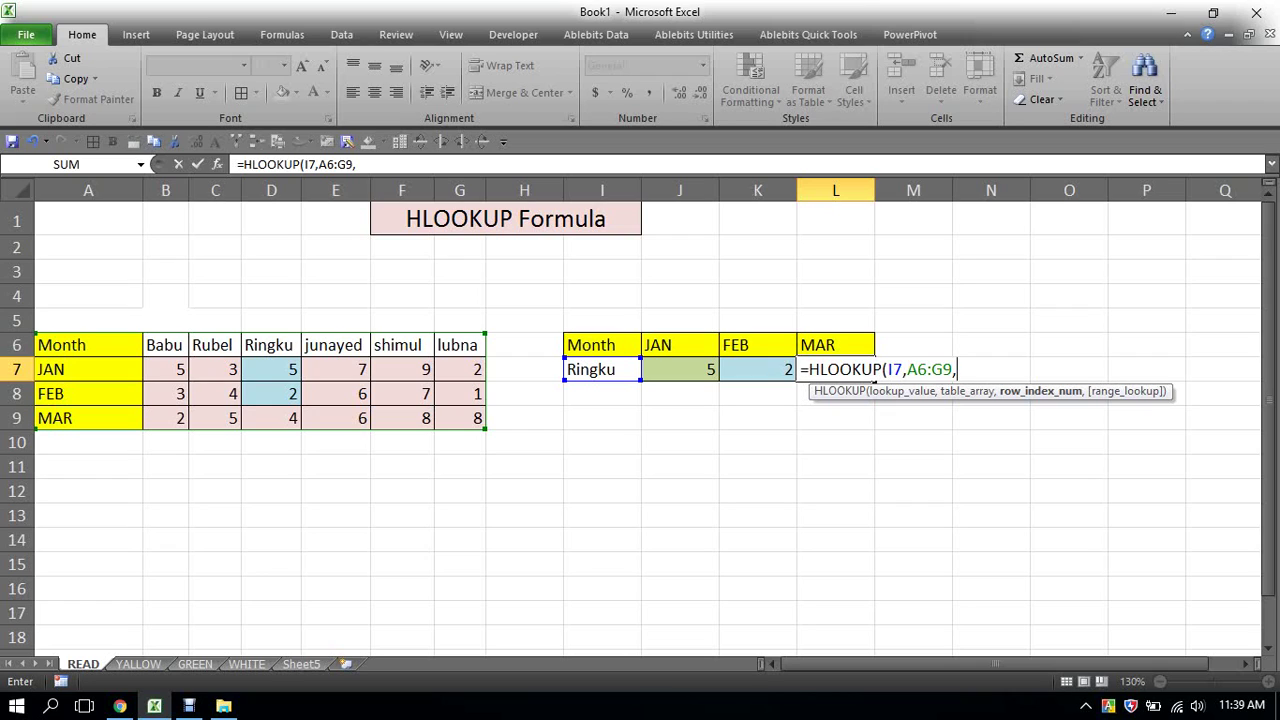
{"action": "type", "text": "4"}
{"action": "type", "text": ",0"}
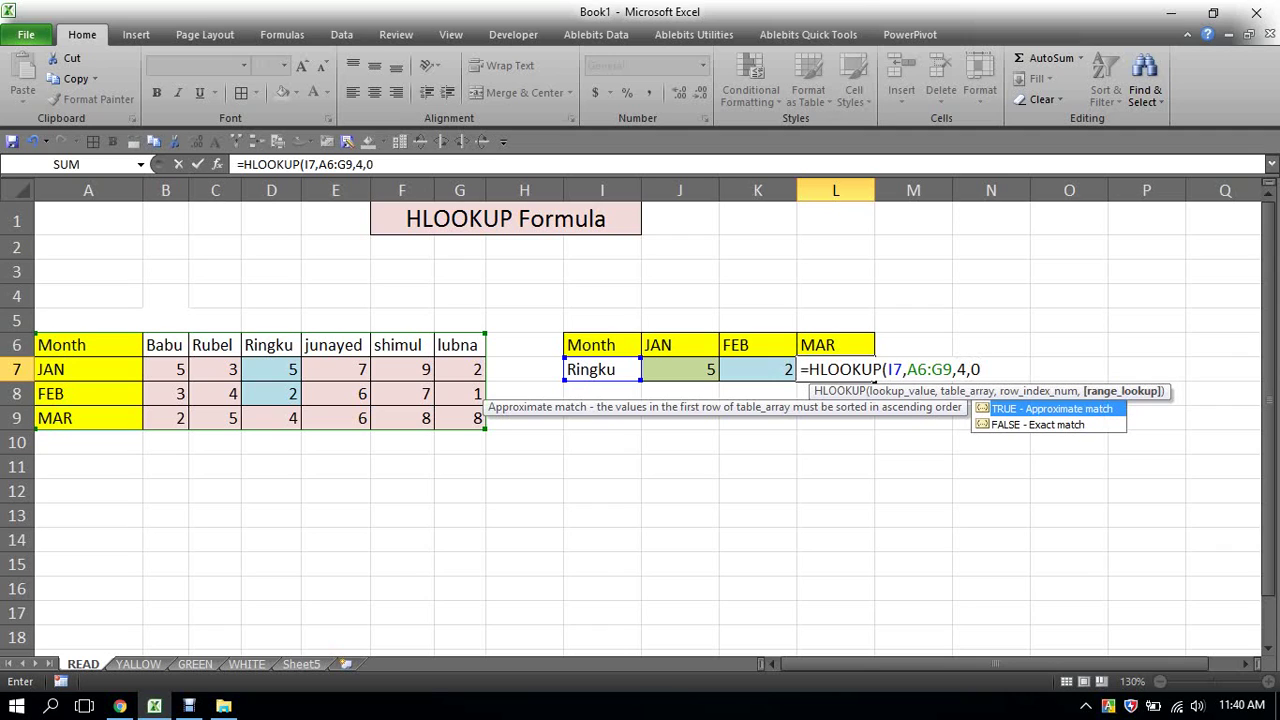
{"action": "type", "text": ")"}
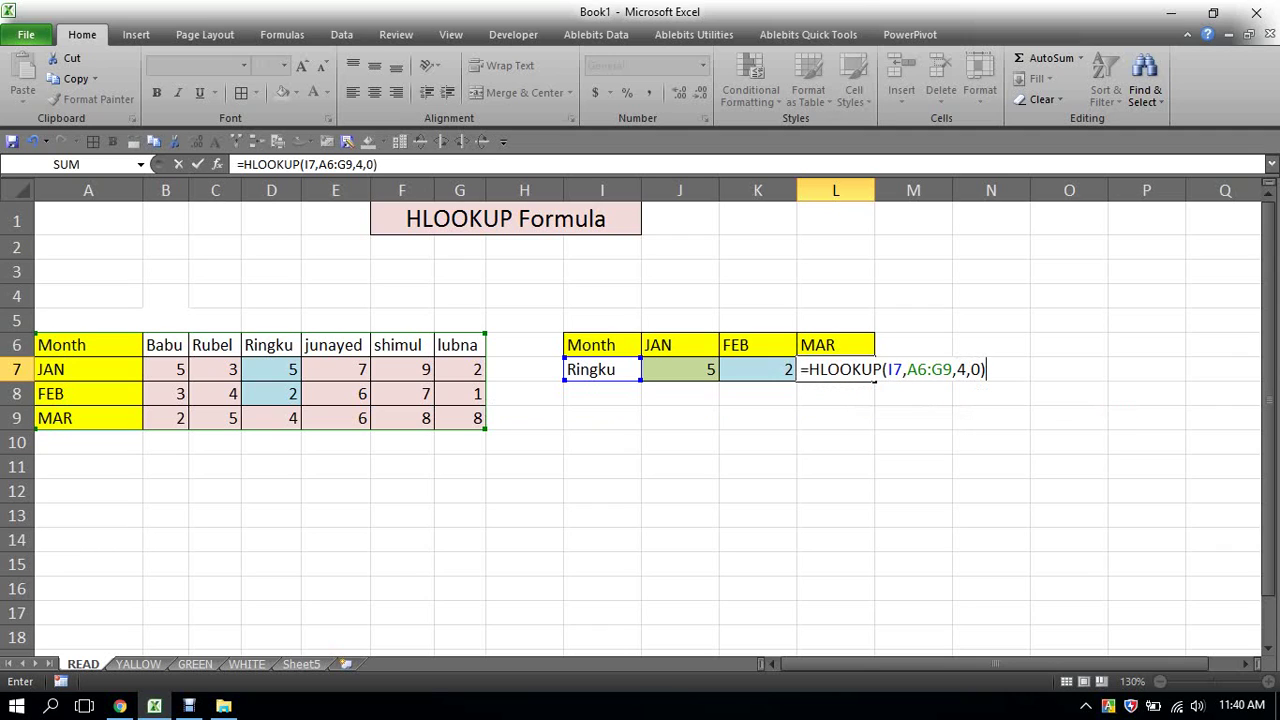
{"action": "key", "text": "Return"}
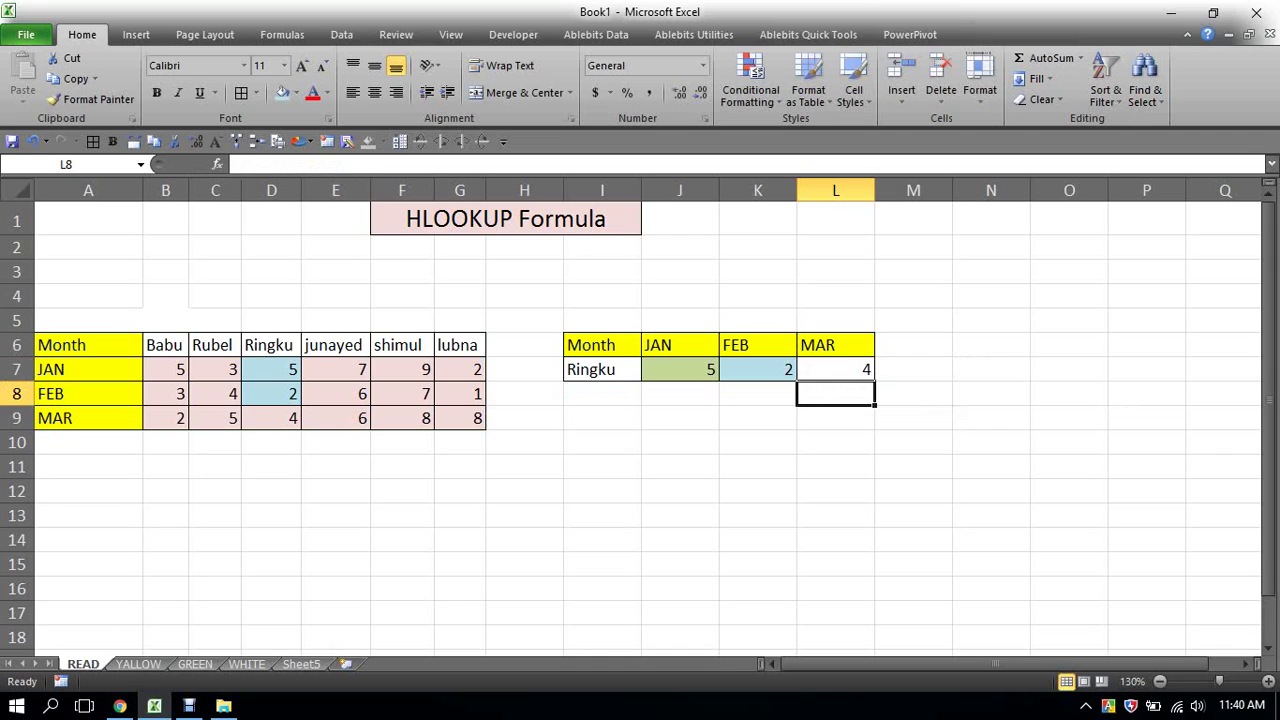
Fill the MAR result L7 and Ringku's MAR value D9 light blue
{"action": "left_click", "coordinate": [835, 369]}
{"action": "left_click", "coordinate": [283, 92]}
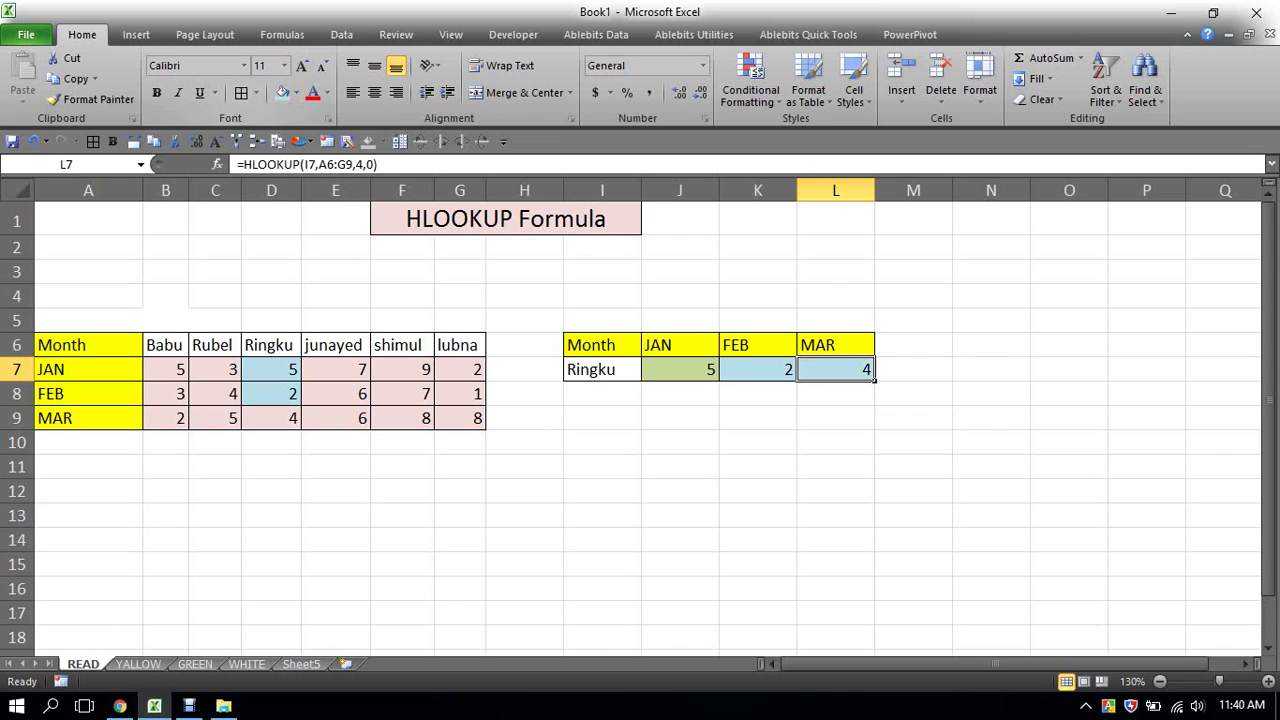
{"action": "left_click", "coordinate": [271, 418]}
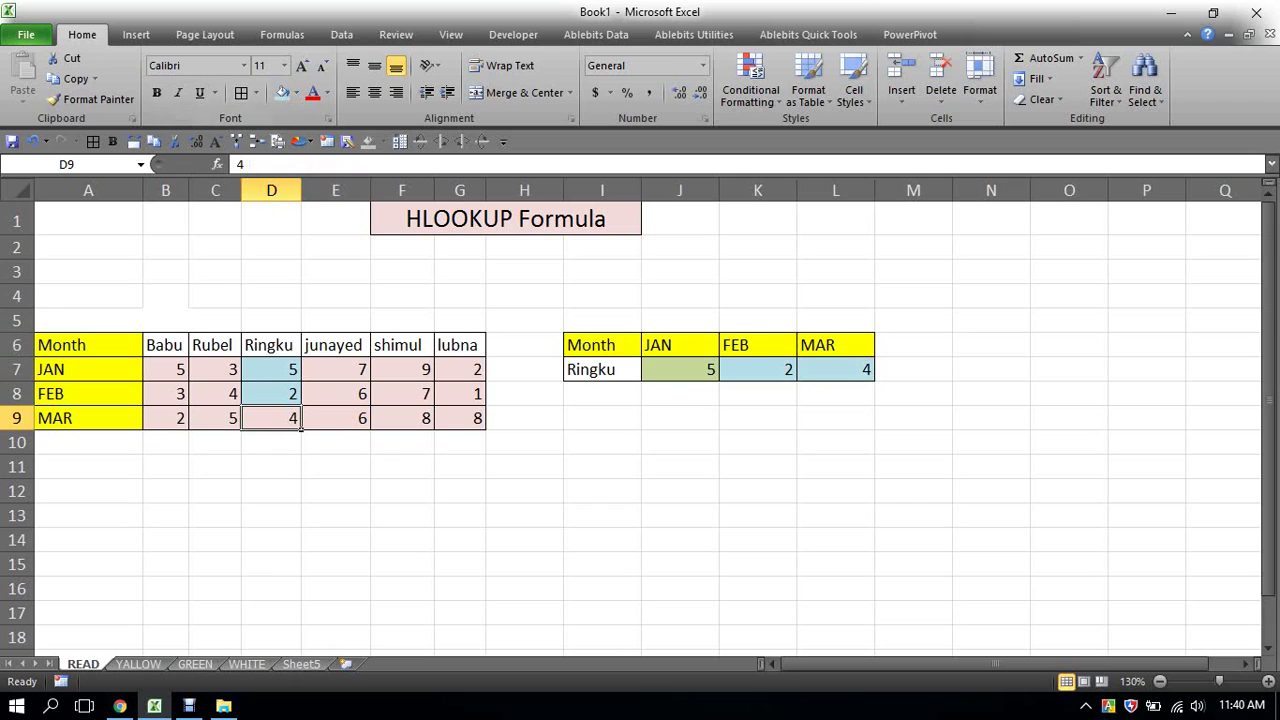
{"action": "left_click", "coordinate": [283, 92]}
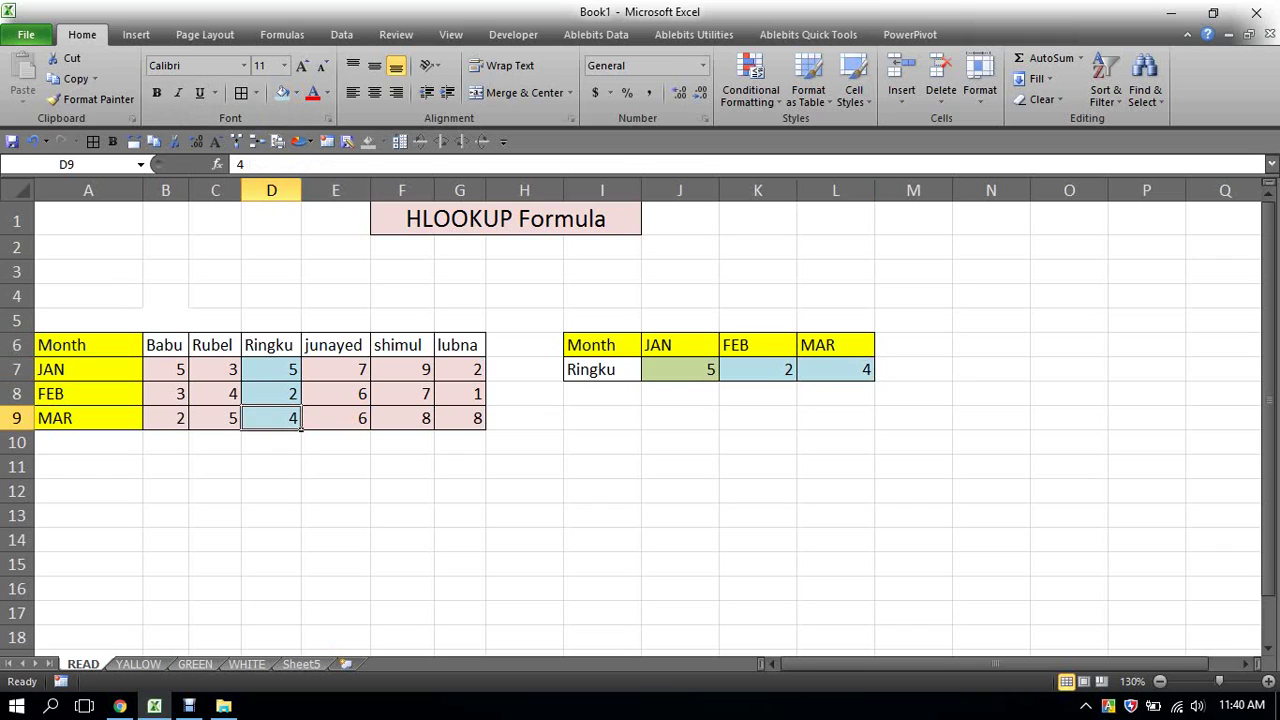
{"action": "left_click", "coordinate": [710, 372]}
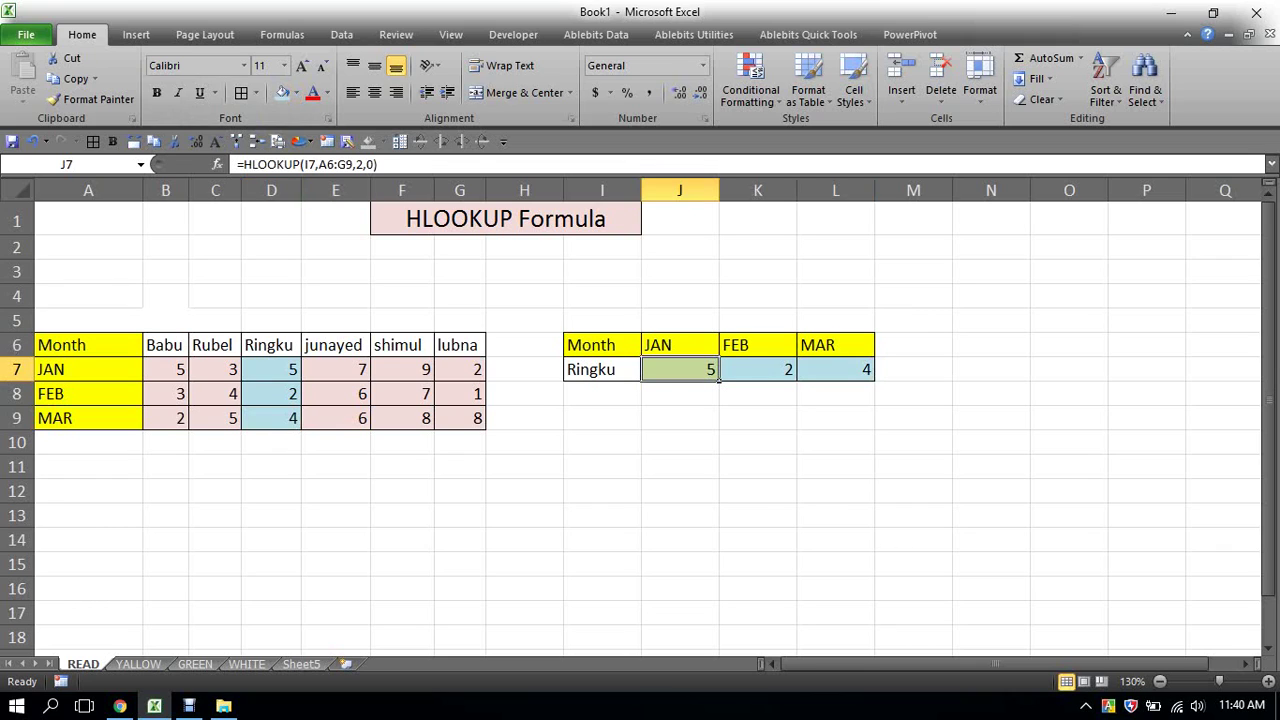
{"action": "left_click", "coordinate": [794, 375]}
{"action": "left_click", "coordinate": [872, 375]}
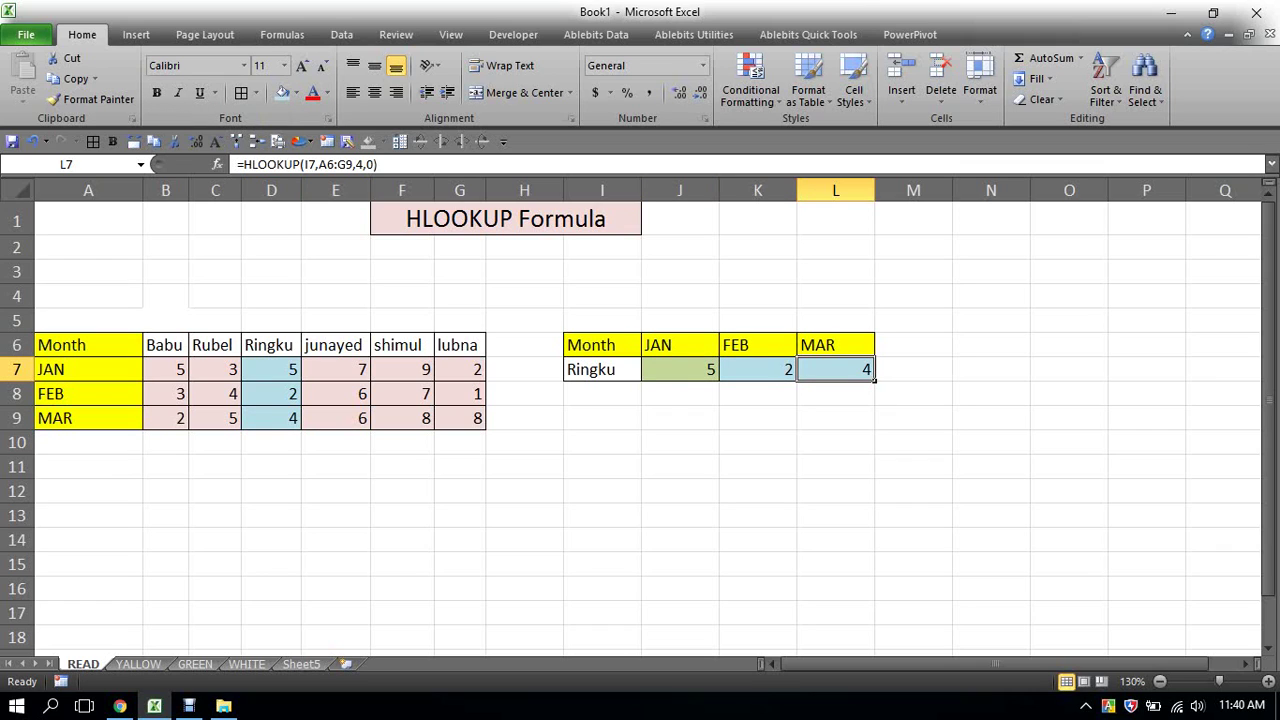
{"action": "left_click", "coordinate": [716, 376]}
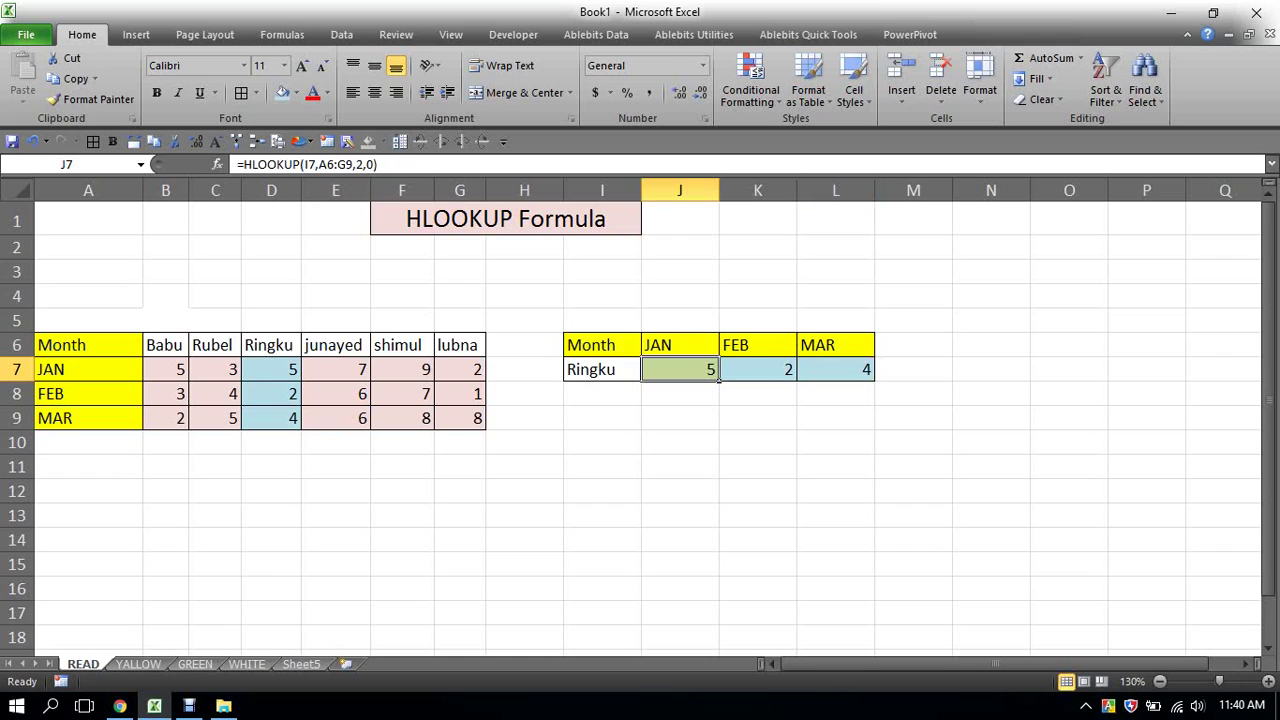